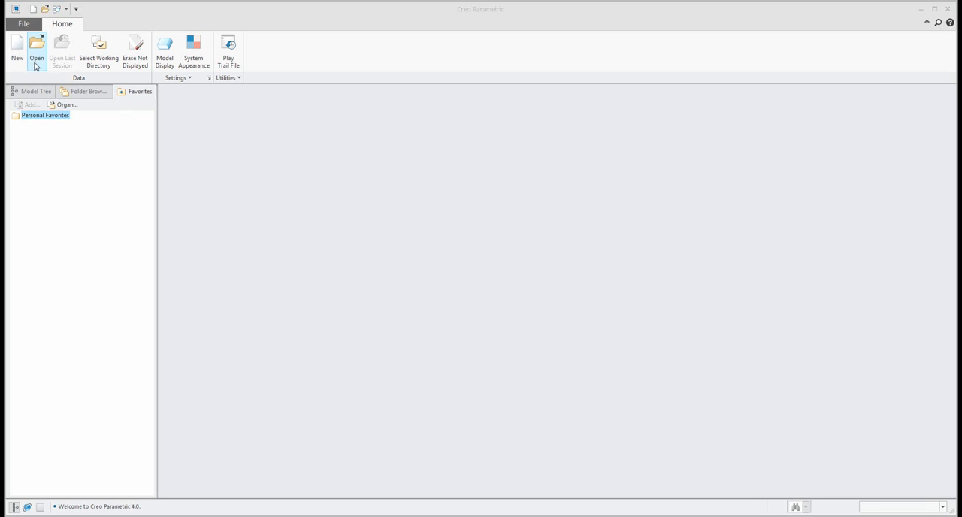
Create a new solid part named offset using the default template.
{"action": "left_click", "coordinate": [17, 49]}
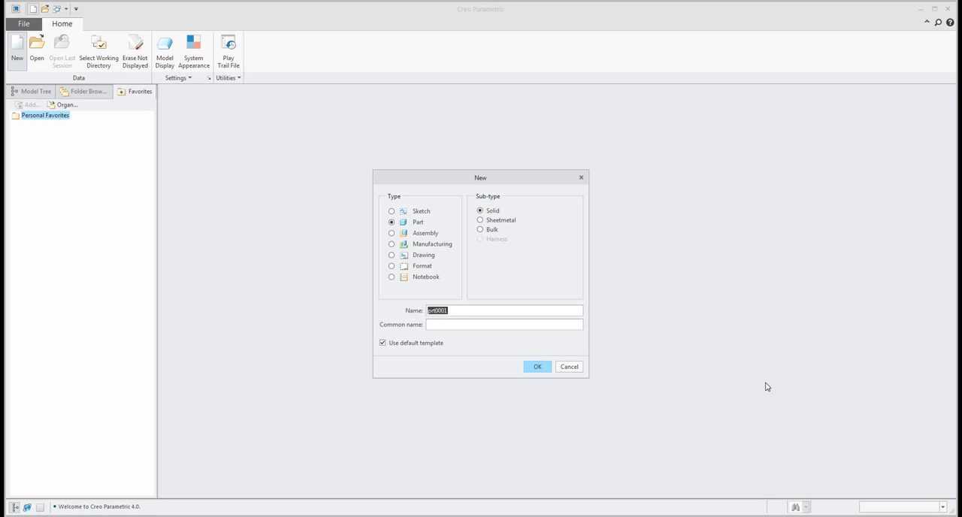
{"action": "type", "text": "offset"}
{"action": "key", "text": "Return"}
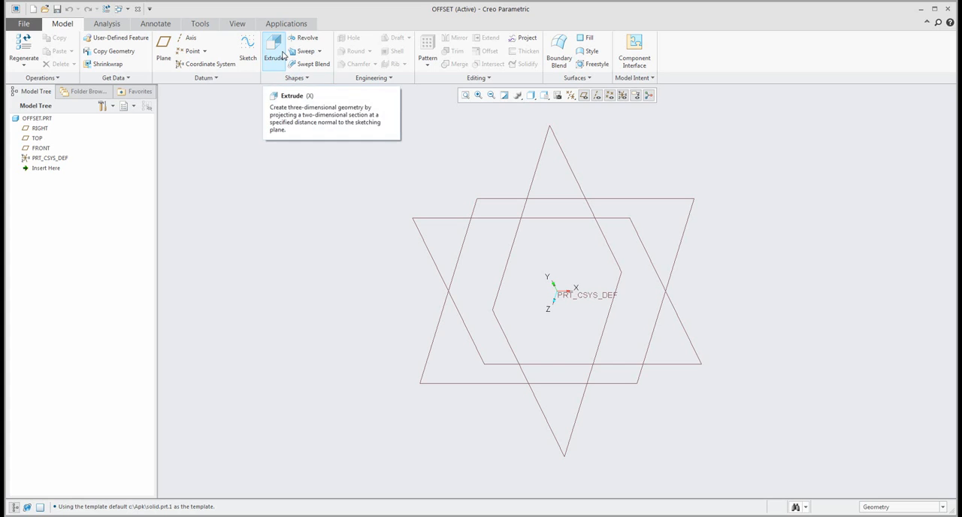
For an extrusion, sketch a rectangle about 315 long on the TOP plane with one corner at the origin.
{"action": "left_click", "coordinate": [280, 59]}
{"action": "left_click", "coordinate": [499, 197]}
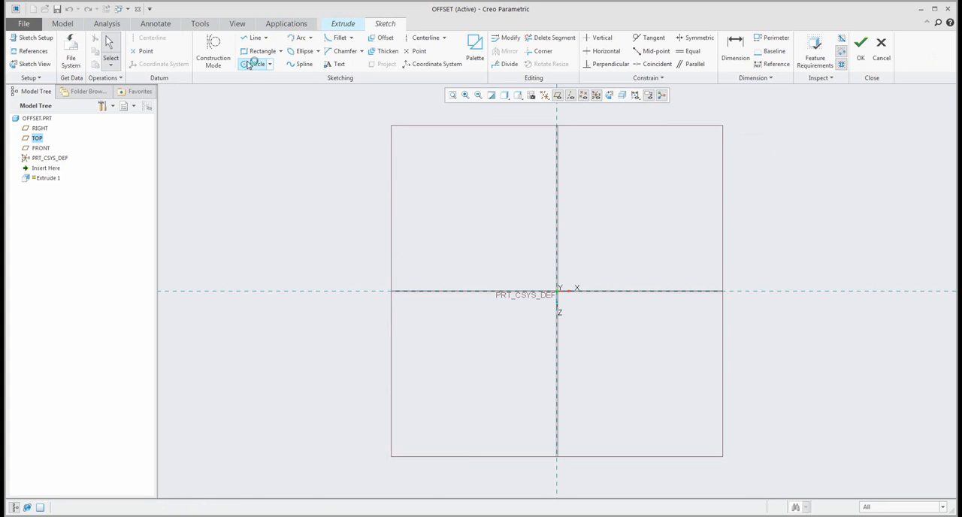
{"action": "left_click", "coordinate": [261, 51]}
{"action": "left_click", "coordinate": [557, 291]}
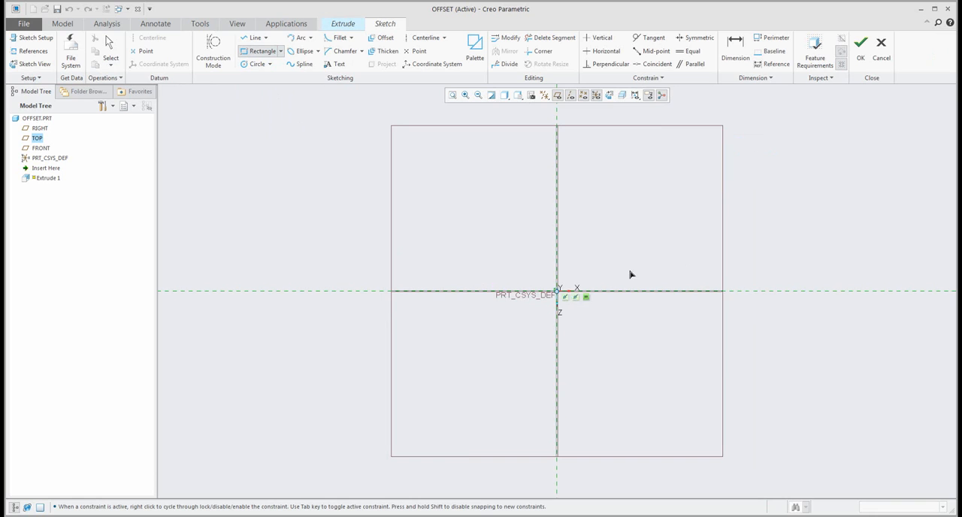
{"action": "left_click", "coordinate": [763, 199]}
{"action": "middle_click", "coordinate": [811, 180]}
{"action": "left_click", "coordinate": [858, 66]}
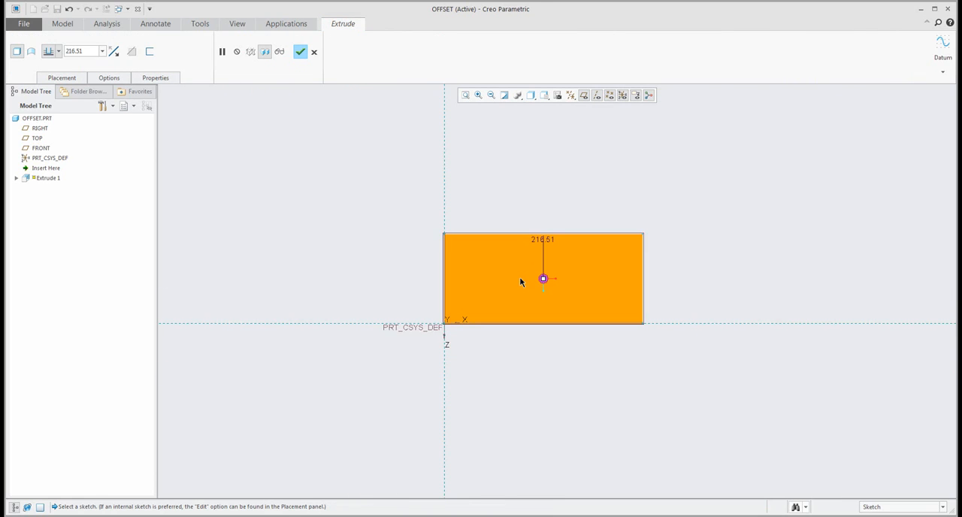
Extrude the rectangle into a solid block about 73 high.
{"action": "mouse_move", "coordinate": [532, 197]}
{"action": "left_mouse_down"}
{"action": "mouse_move", "coordinate": [552, 188]}
{"action": "mouse_move", "coordinate": [547, 203]}
{"action": "left_mouse_up"}
{"action": "middle_click", "coordinate": [513, 229]}
{"action": "scroll", "coordinate": [513, 228], "scroll_direction": "up", "scroll_amount": 3}
{"action": "scroll", "coordinate": [532, 200], "scroll_direction": "down", "scroll_amount": 3}
{"action": "middle_click_drag", "start_coordinate": [533, 214], "coordinate": [503, 219], "text": "shift"}
{"action": "left_click", "coordinate": [552, 154]}
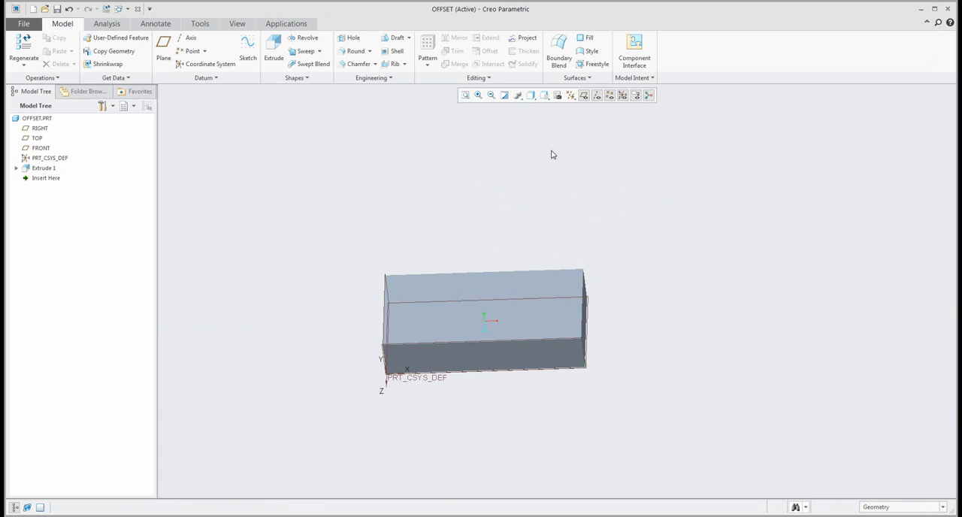
Hide all datum planes, axes, points and coordinate systems, along with annotations and the spin center.
{"action": "right_click", "coordinate": [571, 100]}
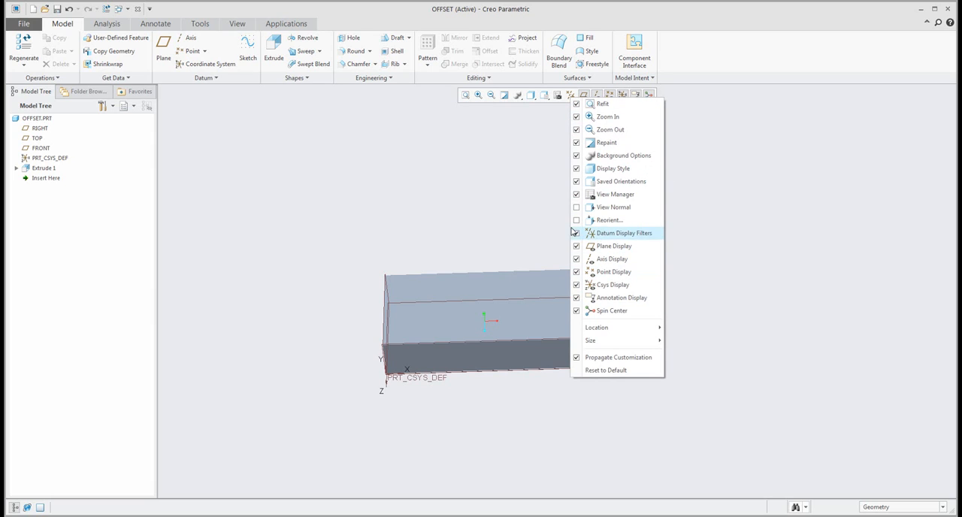
{"action": "left_click", "coordinate": [557, 176]}
{"action": "left_click", "coordinate": [571, 96]}
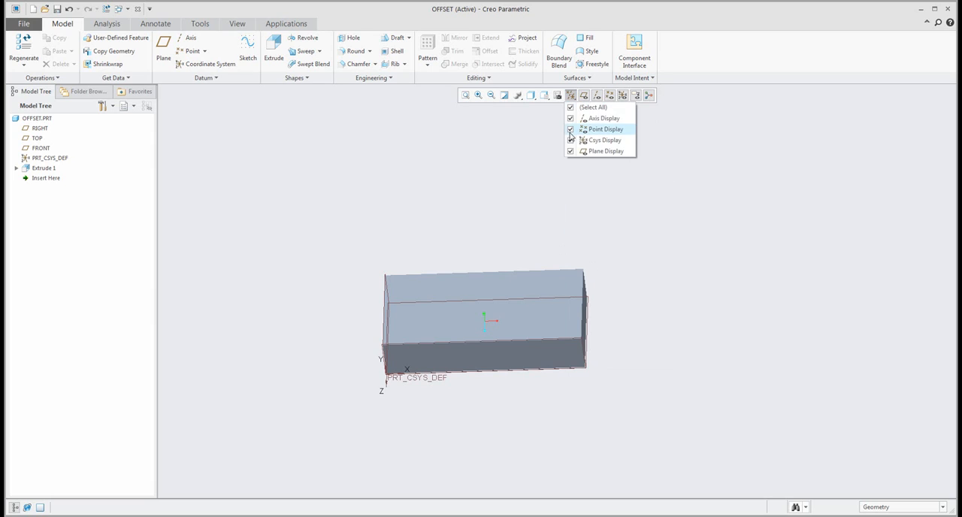
{"action": "left_click", "coordinate": [571, 108]}
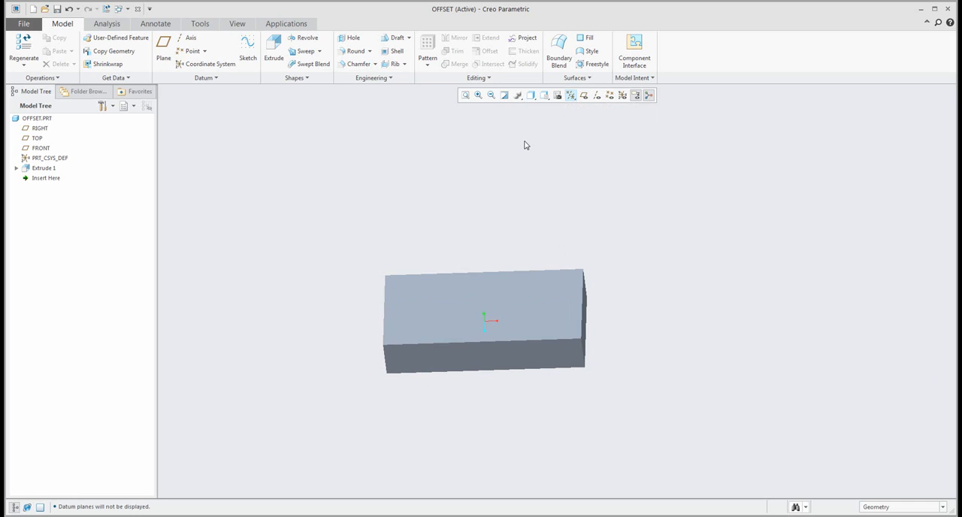
{"action": "mouse_move", "coordinate": [516, 176]}
{"action": "middle_mouse_down"}
{"action": "mouse_move", "coordinate": [504, 157]}
{"action": "mouse_move", "coordinate": [515, 174]}
{"action": "middle_mouse_up"}
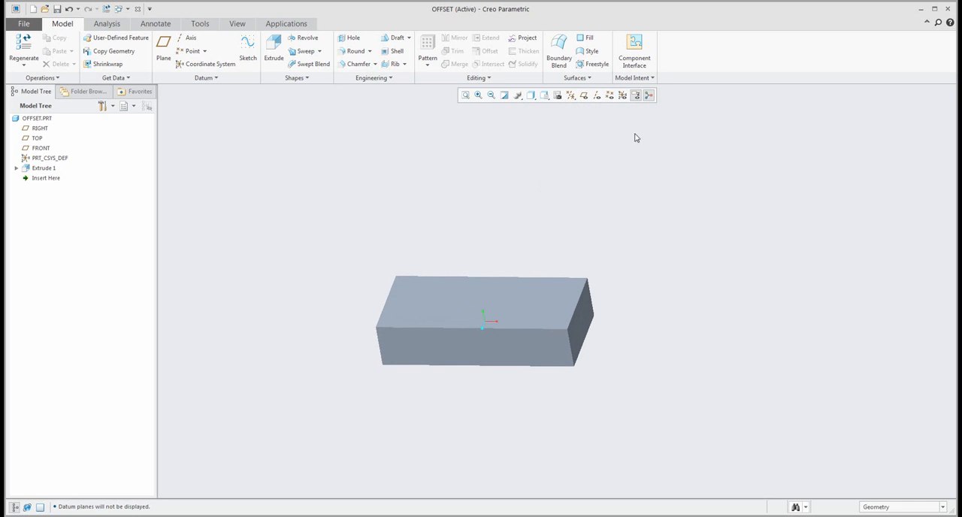
{"action": "left_click", "coordinate": [636, 95]}
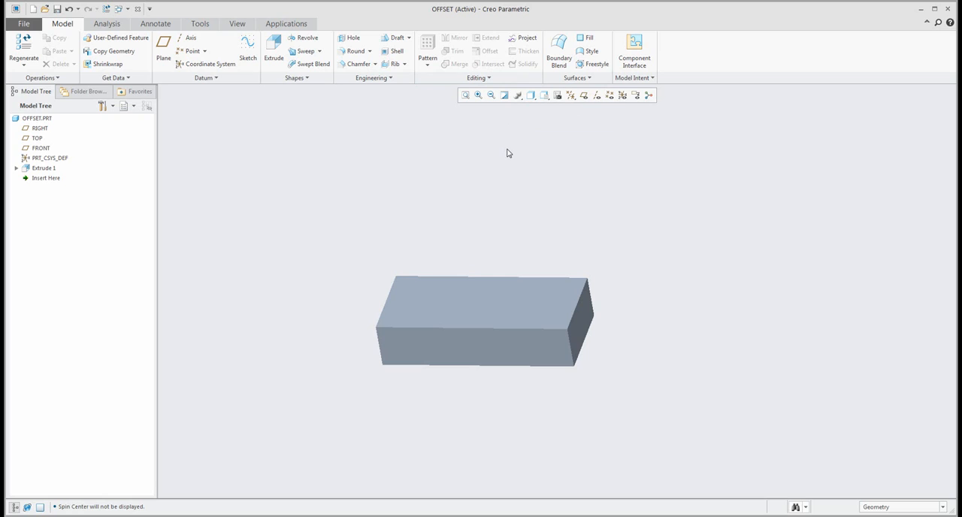
Offset the block's top face upward by 50 as a separate surface using the standard offset type.
{"action": "left_click", "coordinate": [495, 299]}
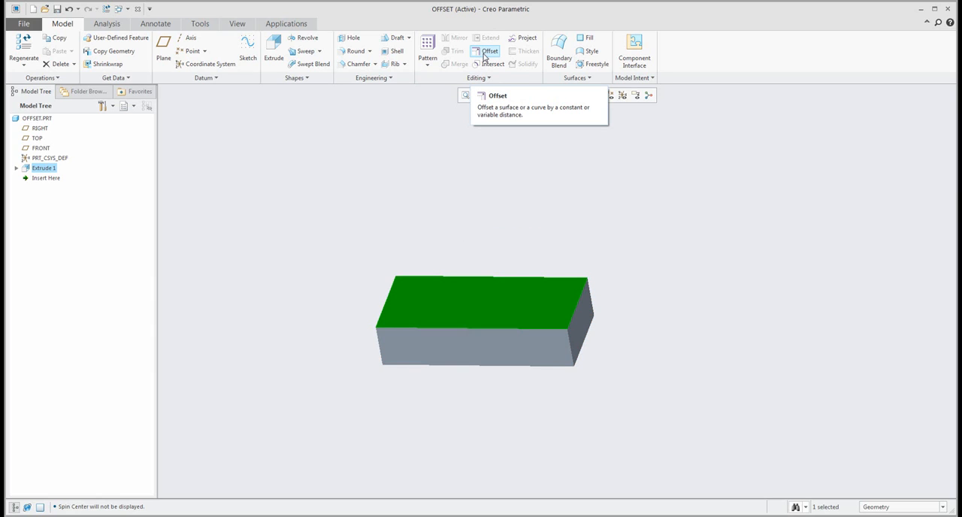
{"action": "left_click", "coordinate": [485, 56]}
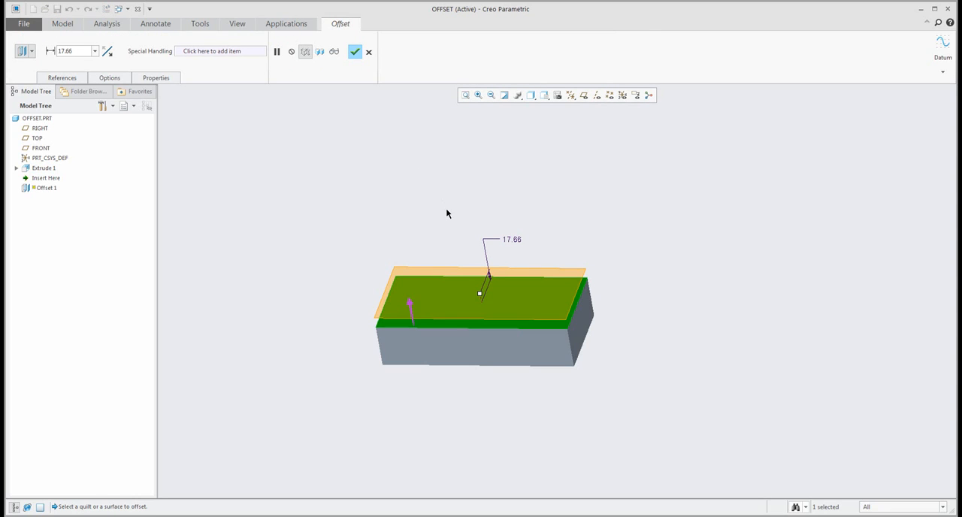
{"action": "left_click_drag", "start_coordinate": [481, 294], "coordinate": [467, 229]}
{"action": "middle_click_drag", "start_coordinate": [439, 230], "coordinate": [330, 214]}
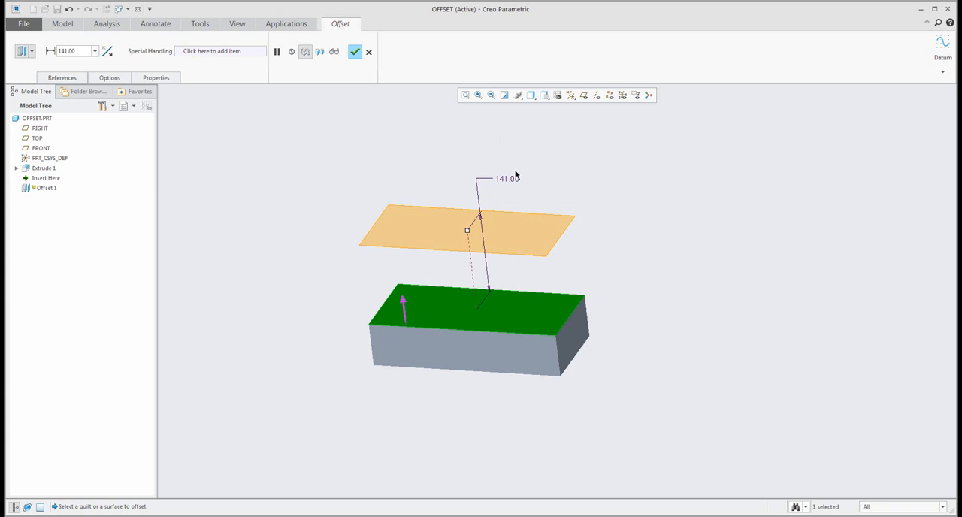
{"action": "left_click_drag", "start_coordinate": [468, 230], "coordinate": [479, 209]}
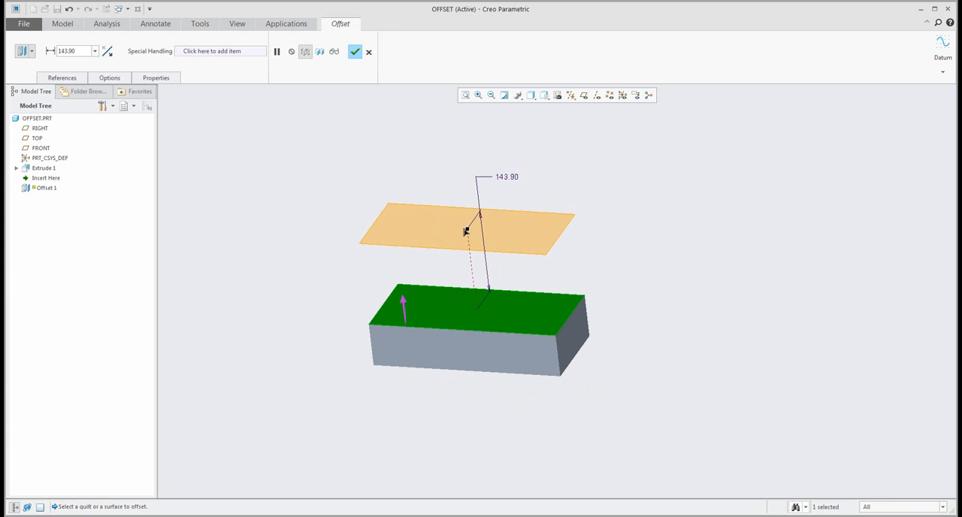
{"action": "double_click", "coordinate": [504, 177]}
{"action": "type", "text": "50"}
{"action": "key", "text": "Return"}
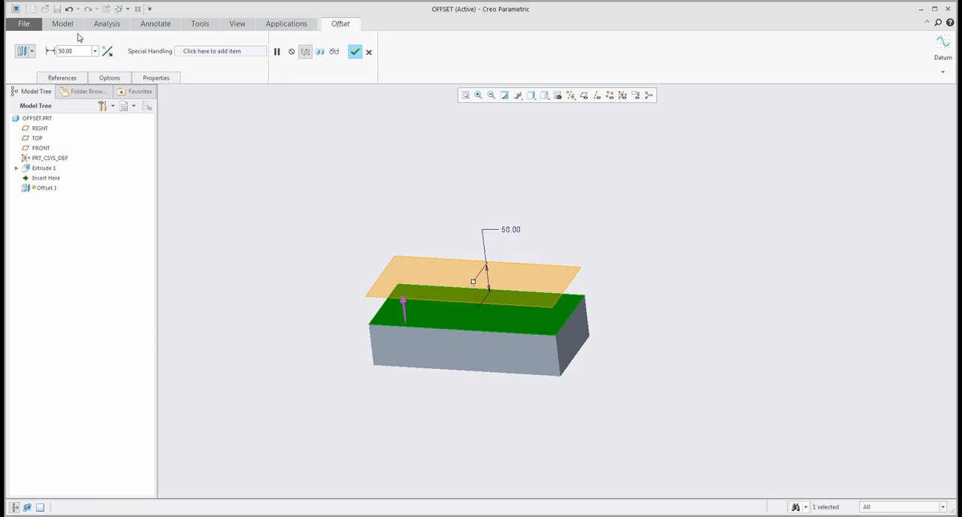
{"action": "left_click", "coordinate": [356, 53]}
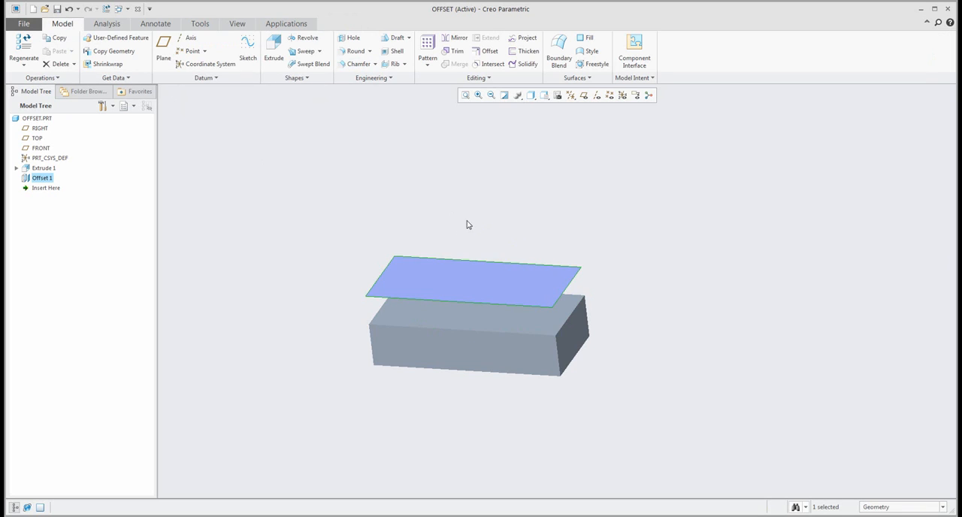
Delete the offset surface feature above the block.
{"action": "middle_click_drag", "start_coordinate": [466, 223], "coordinate": [477, 198]}
{"action": "scroll", "coordinate": [485, 296], "scroll_direction": "up", "scroll_amount": 3}
{"action": "middle_click_drag", "start_coordinate": [488, 296], "coordinate": [487, 290]}
{"action": "scroll", "coordinate": [487, 290], "scroll_direction": "down", "scroll_amount": 2}
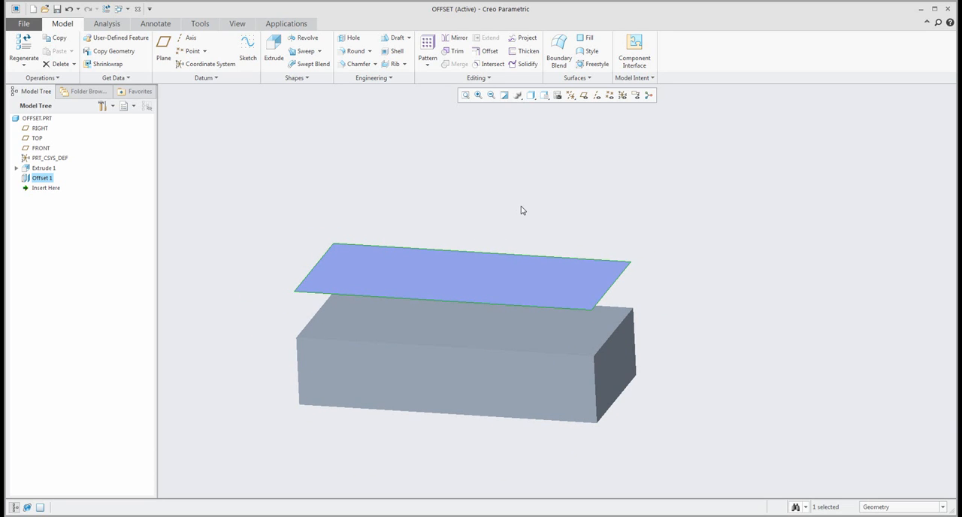
{"action": "middle_click_drag", "start_coordinate": [521, 208], "coordinate": [520, 204]}
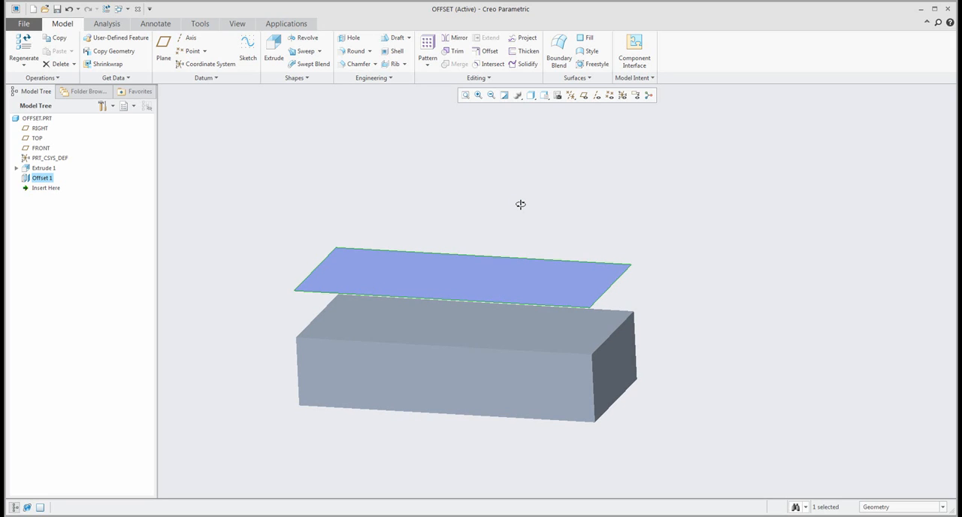
{"action": "right_click", "coordinate": [50, 179]}
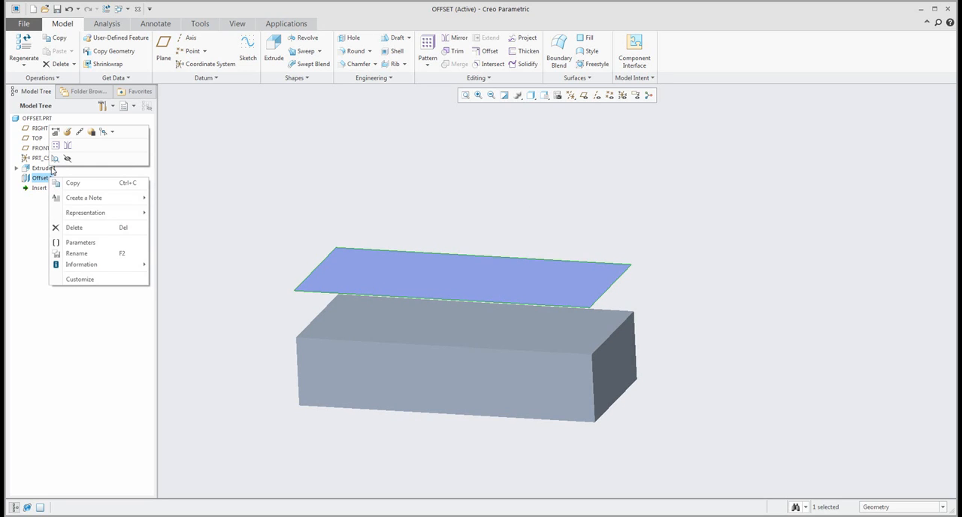
{"action": "left_click", "coordinate": [75, 227]}
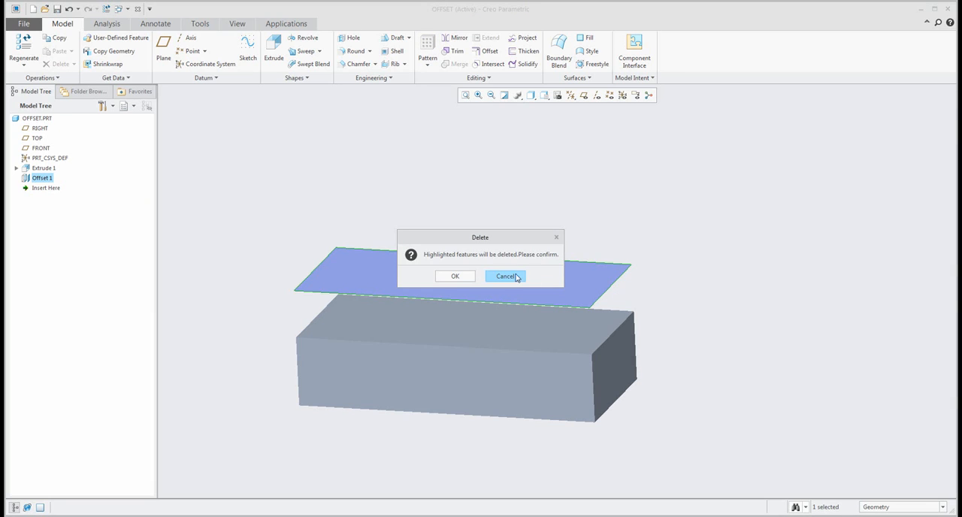
{"action": "left_click", "coordinate": [455, 276]}
{"action": "middle_click_drag", "start_coordinate": [488, 215], "coordinate": [485, 233]}
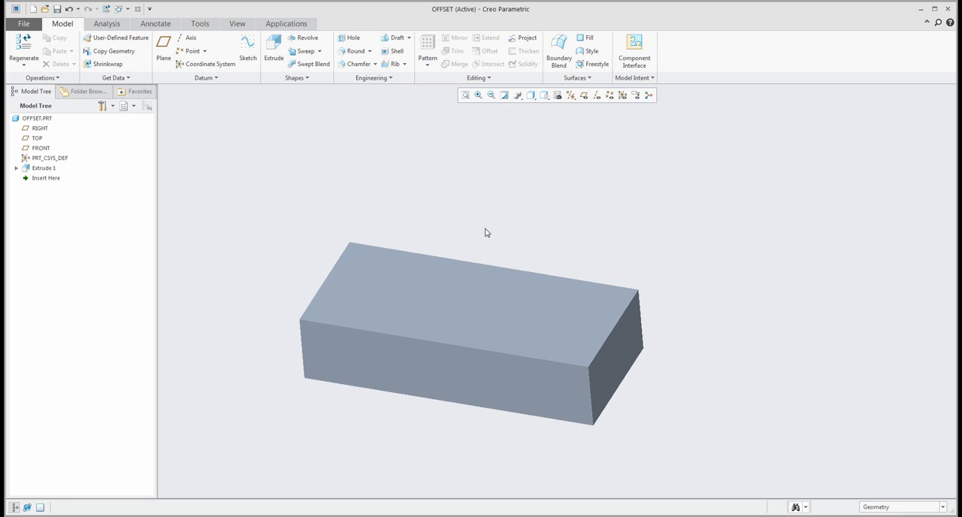
Edit the block's extrusion and stretch its height so that it stands taller than it is wide.
{"action": "double_click", "coordinate": [494, 288]}
{"action": "middle_click_drag", "start_coordinate": [494, 288], "coordinate": [519, 259]}
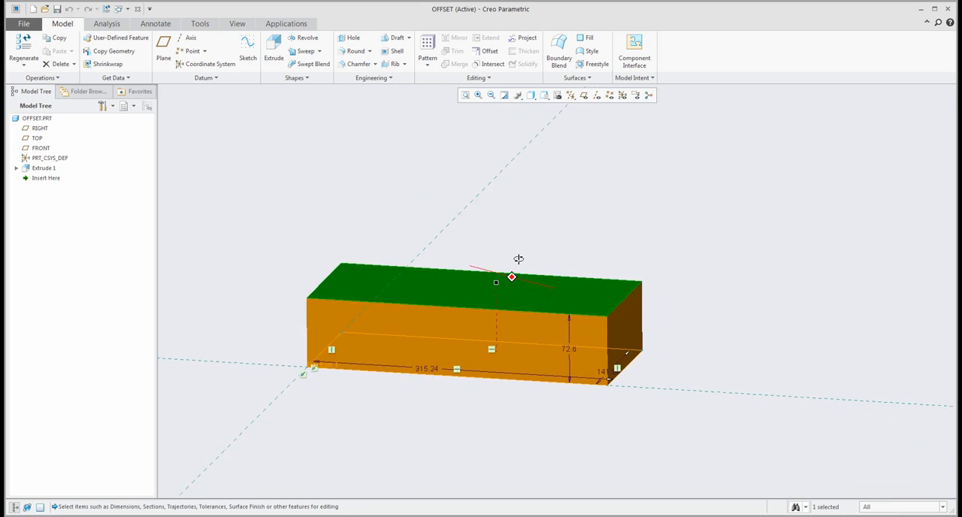
{"action": "scroll", "coordinate": [542, 310], "scroll_direction": "up", "scroll_amount": 4}
{"action": "left_click_drag", "start_coordinate": [528, 302], "coordinate": [527, 185]}
{"action": "left_click", "coordinate": [385, 217]}
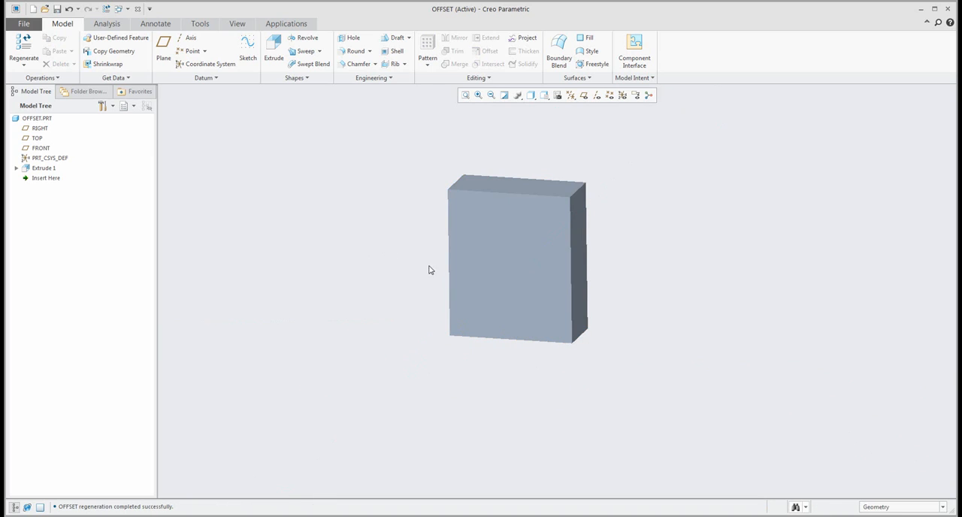
{"action": "middle_click_drag", "start_coordinate": [429, 270], "coordinate": [417, 291]}
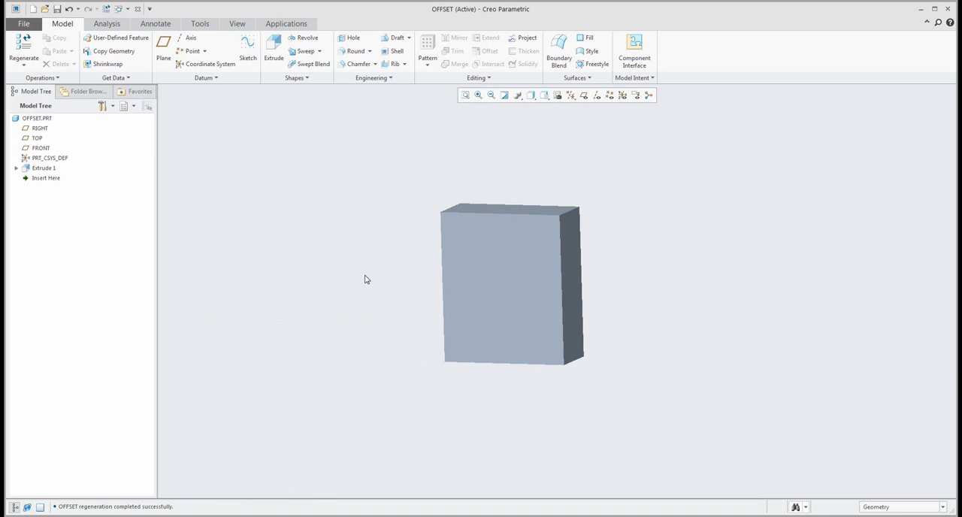
For a surface extrusion, sketch a three-point sagging spline across the block's front face, with its ends about 392 and 418 above the base.
{"action": "left_click", "coordinate": [274, 51]}
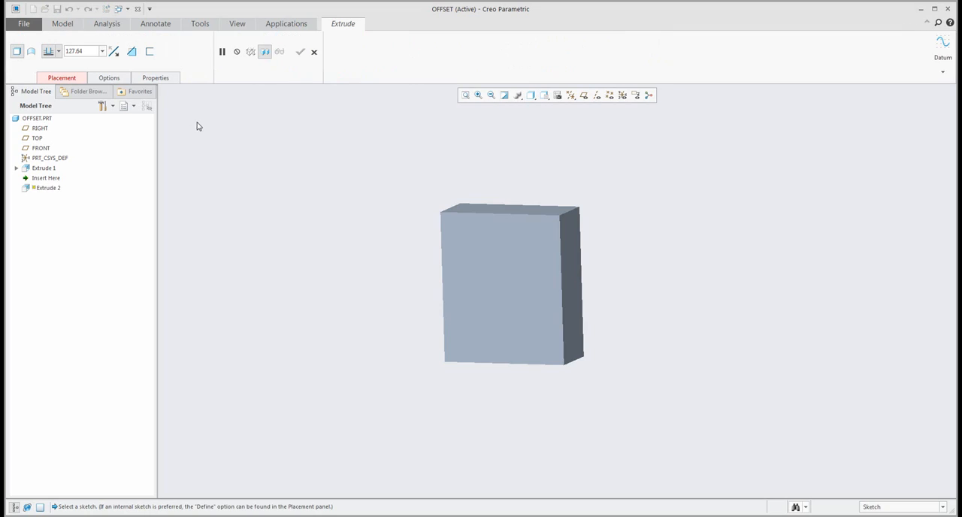
{"action": "left_click", "coordinate": [33, 55]}
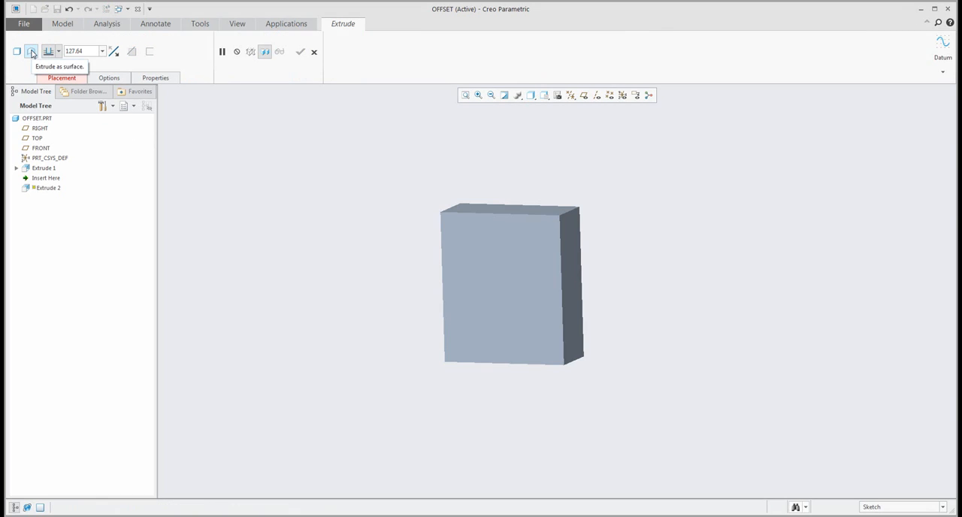
{"action": "left_click", "coordinate": [476, 241]}
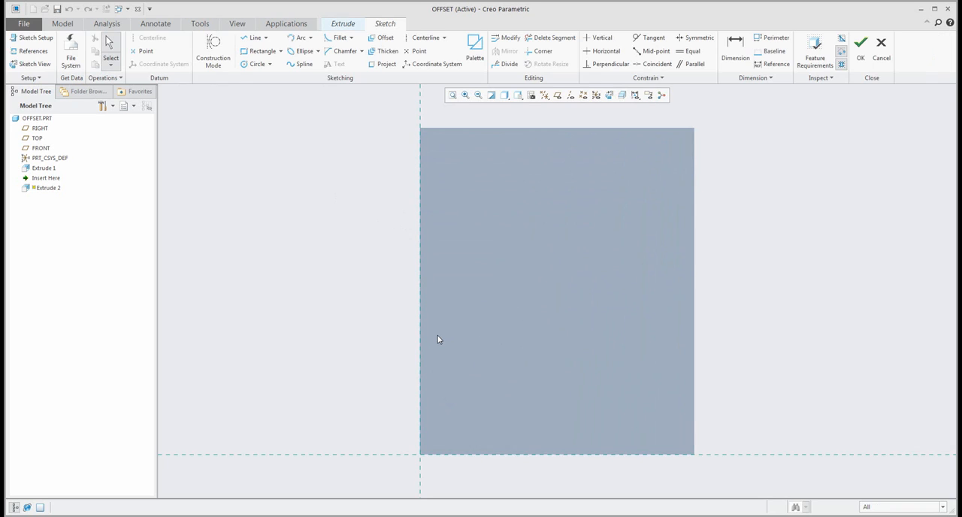
{"action": "scroll", "coordinate": [438, 339], "scroll_direction": "up", "scroll_amount": 1}
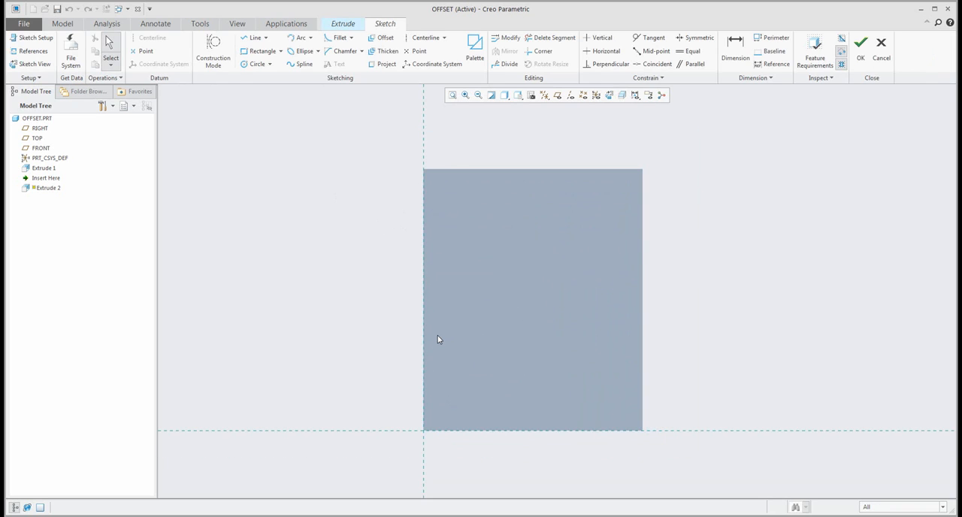
{"action": "left_click", "coordinate": [302, 66]}
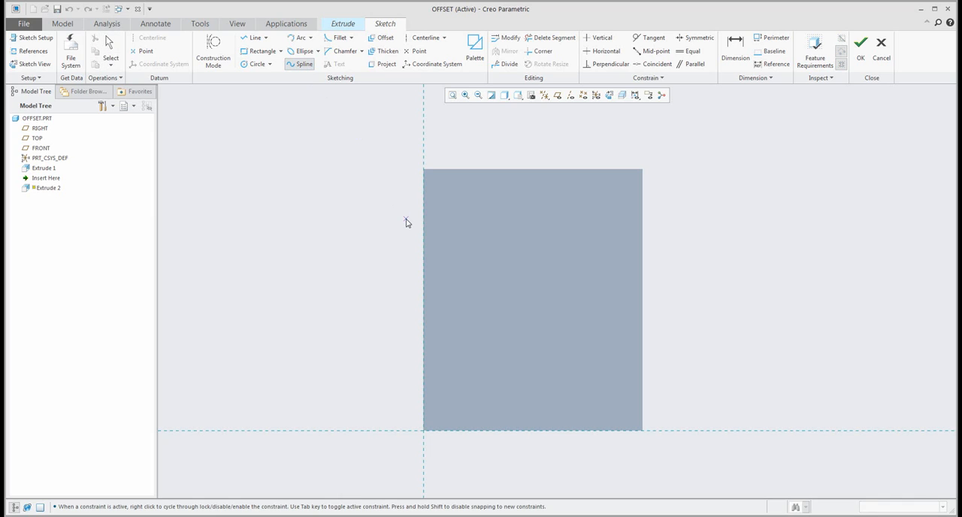
{"action": "left_click", "coordinate": [395, 158]}
{"action": "left_click", "coordinate": [549, 261]}
{"action": "left_click", "coordinate": [699, 141]}
{"action": "middle_click", "coordinate": [701, 142]}
{"action": "middle_click", "coordinate": [723, 160]}
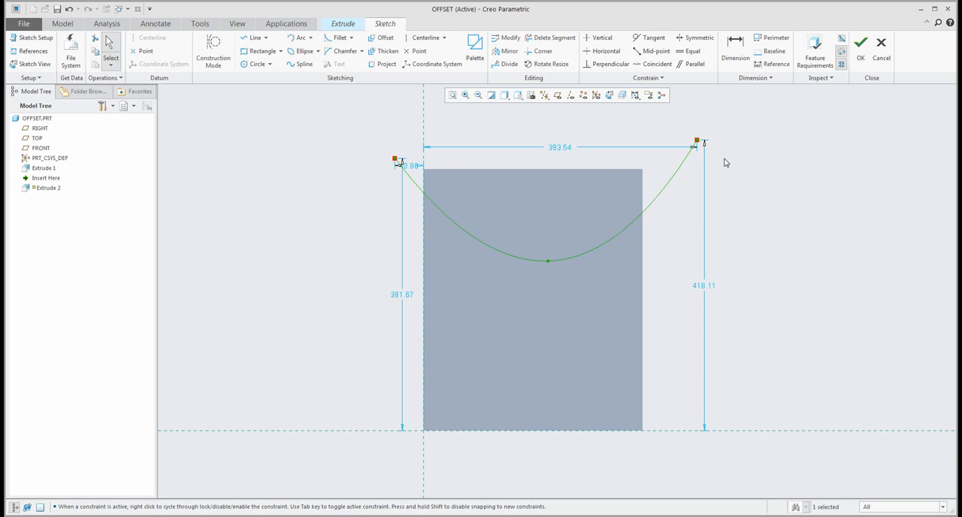
{"action": "left_click", "coordinate": [861, 46]}
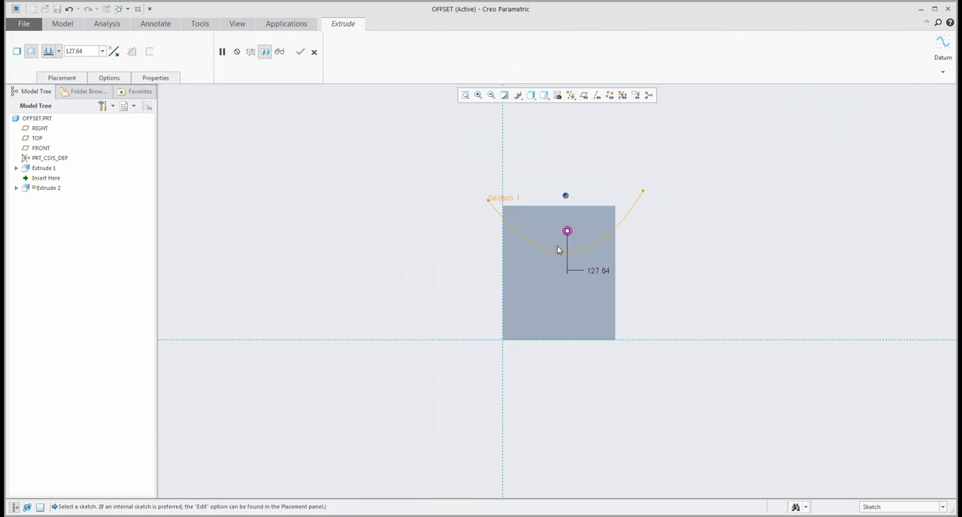
Extrude the spline as a surface from the block's front face up to its rear face.
{"action": "left_click_drag", "start_coordinate": [525, 253], "coordinate": [659, 188]}
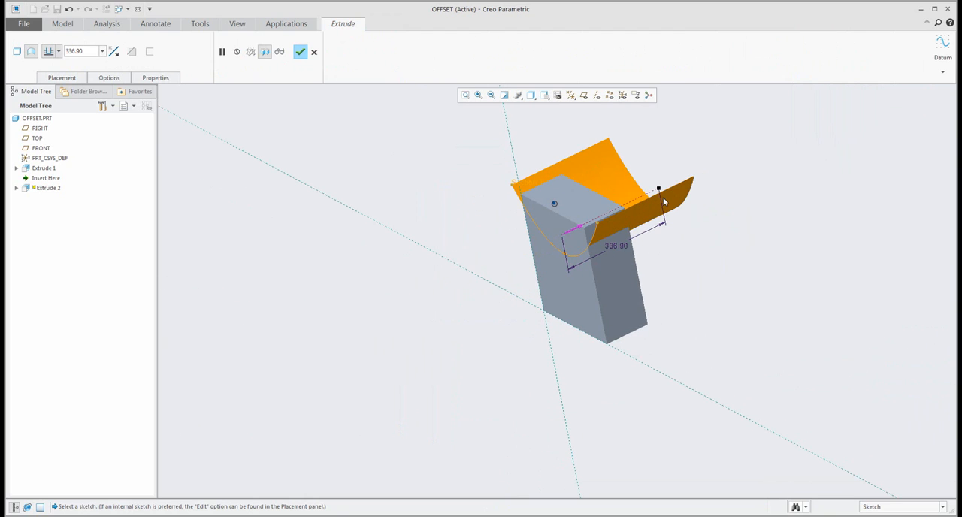
{"action": "middle_click_drag", "start_coordinate": [656, 279], "coordinate": [689, 225]}
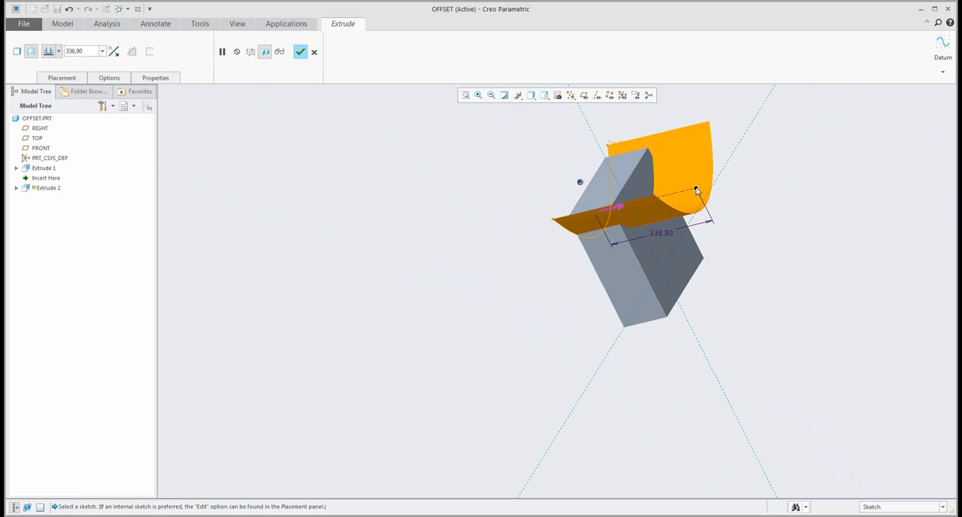
{"action": "left_click_drag", "start_coordinate": [696, 190], "coordinate": [638, 262]}
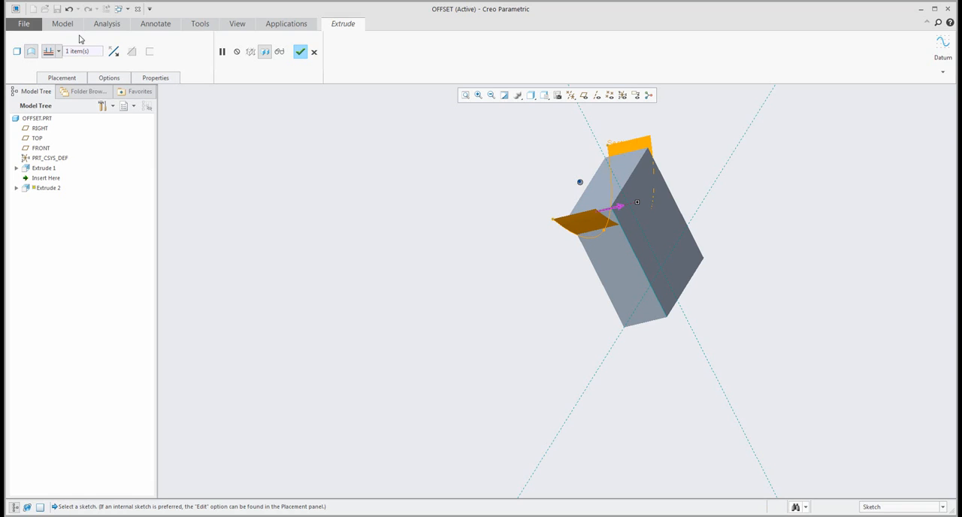
{"action": "left_click", "coordinate": [300, 52]}
{"action": "mouse_move", "coordinate": [543, 217]}
{"action": "middle_mouse_down"}
{"action": "mouse_move", "coordinate": [615, 195]}
{"action": "mouse_move", "coordinate": [554, 175]}
{"action": "middle_mouse_up"}
{"action": "scroll", "coordinate": [552, 173], "scroll_direction": "up", "scroll_amount": 2}
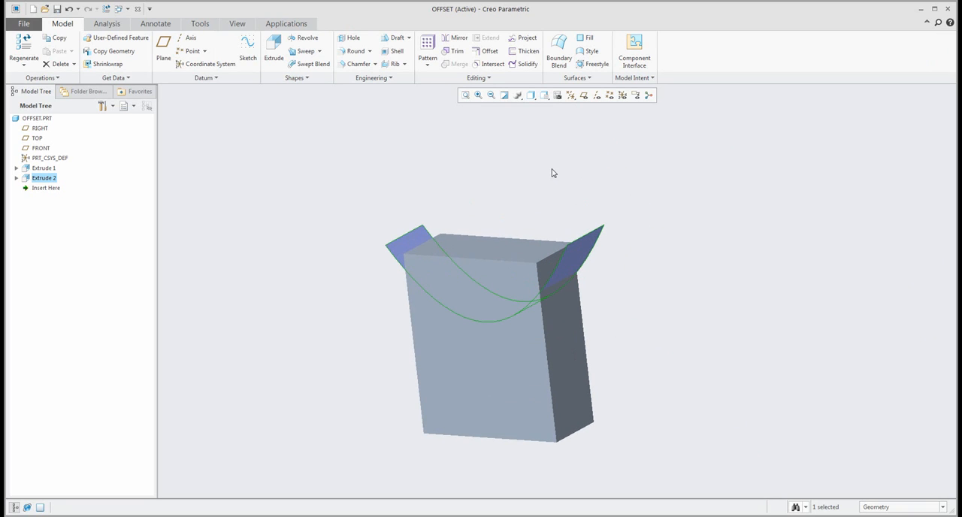
Solidify the block with the curved surface, removing the material above it to leave a concave top face.
{"action": "middle_click_drag", "start_coordinate": [548, 172], "coordinate": [538, 178]}
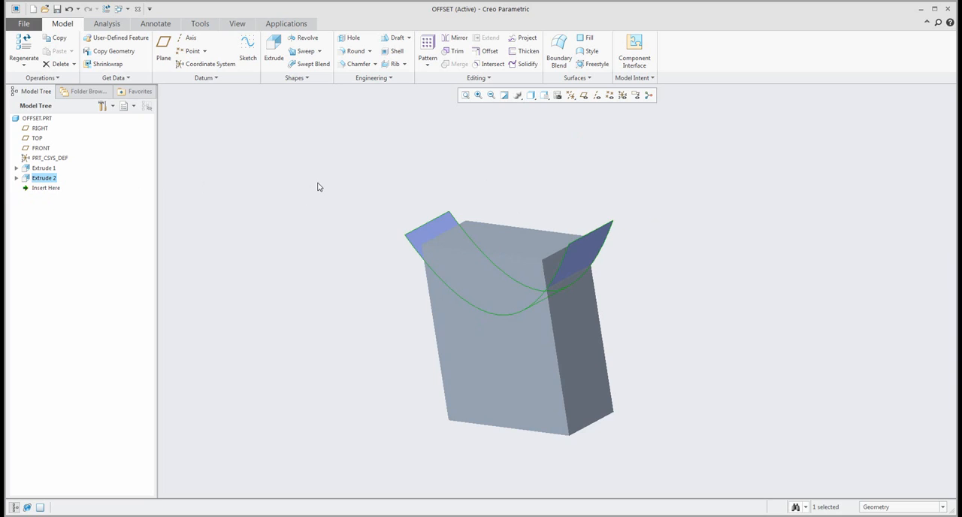
{"action": "middle_click_drag", "start_coordinate": [318, 185], "coordinate": [317, 186]}
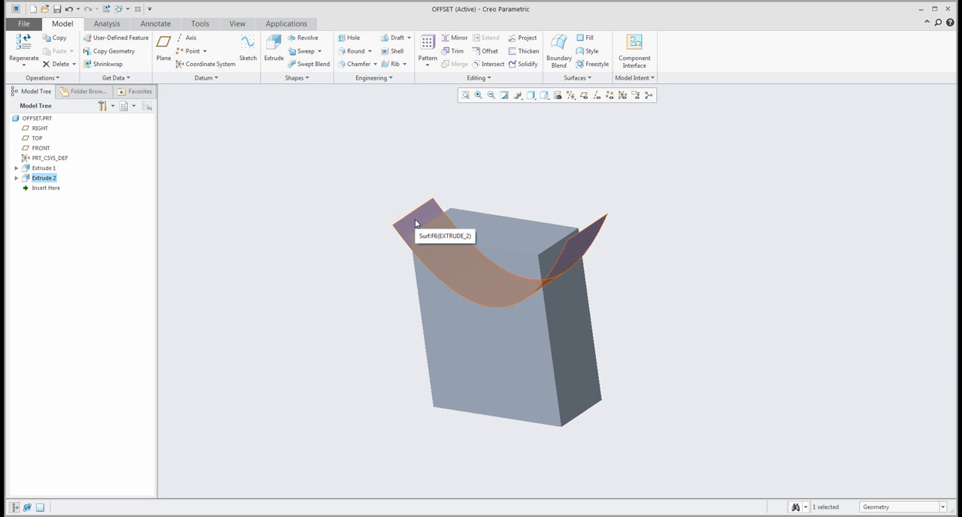
{"action": "left_click", "coordinate": [416, 223]}
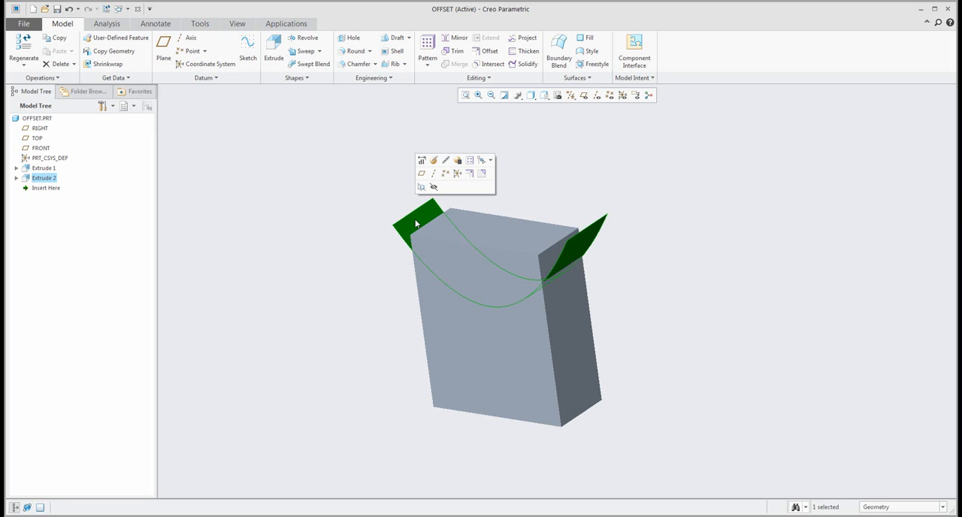
{"action": "left_click", "coordinate": [525, 64]}
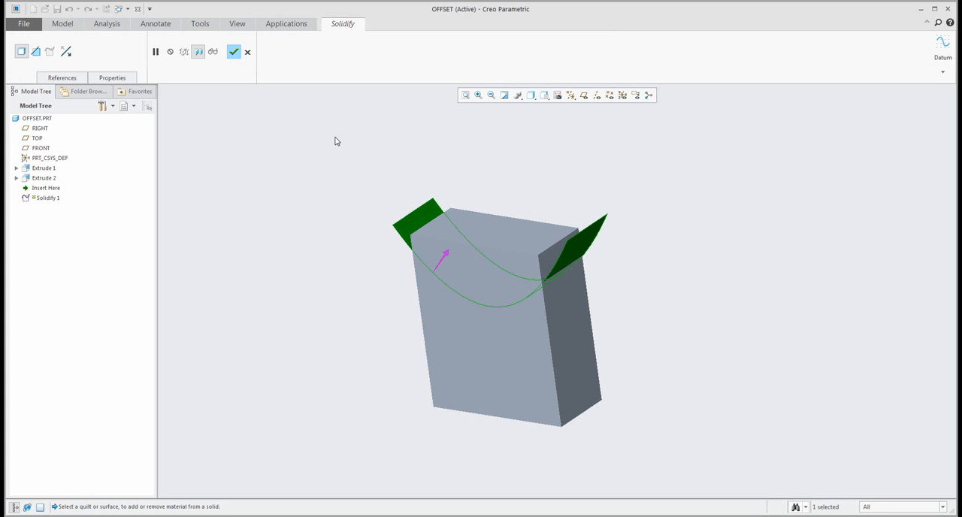
{"action": "left_click", "coordinate": [36, 51]}
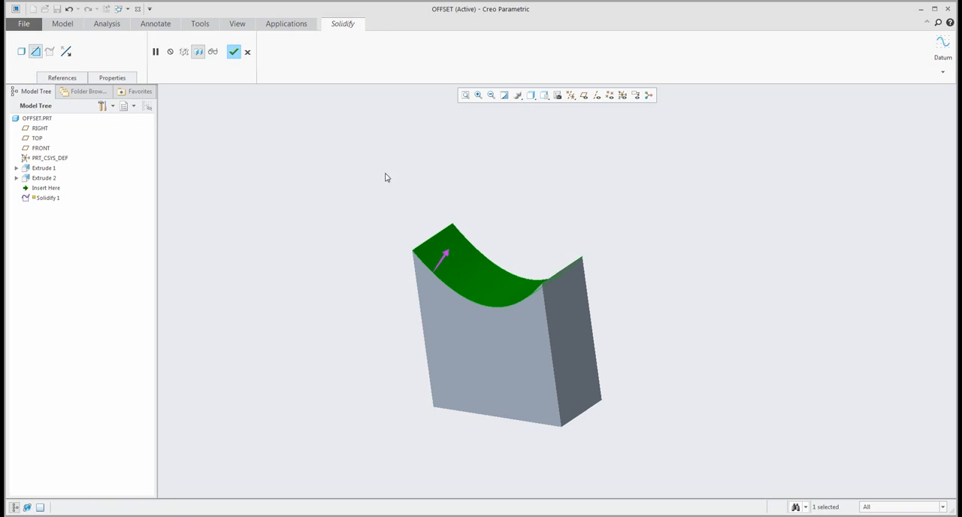
{"action": "middle_click_drag", "start_coordinate": [386, 176], "coordinate": [368, 178]}
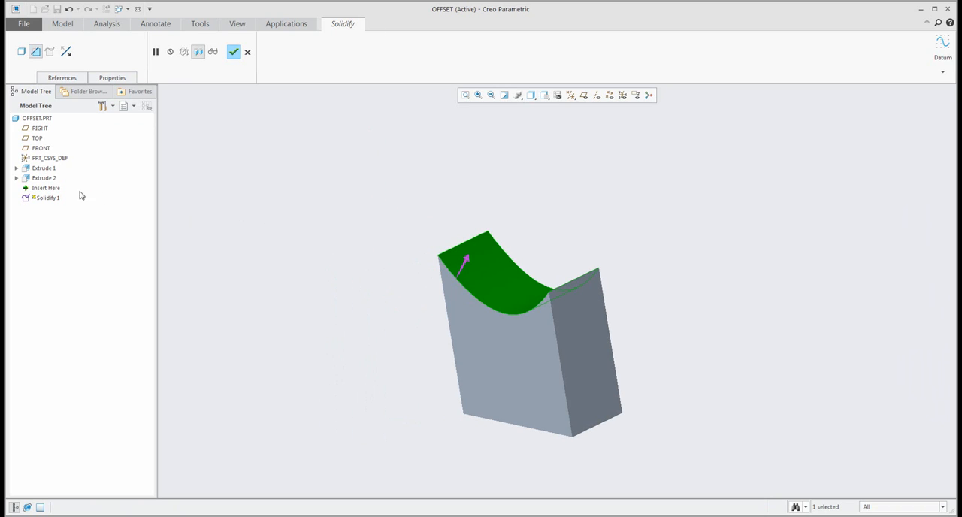
{"action": "left_click", "coordinate": [234, 52]}
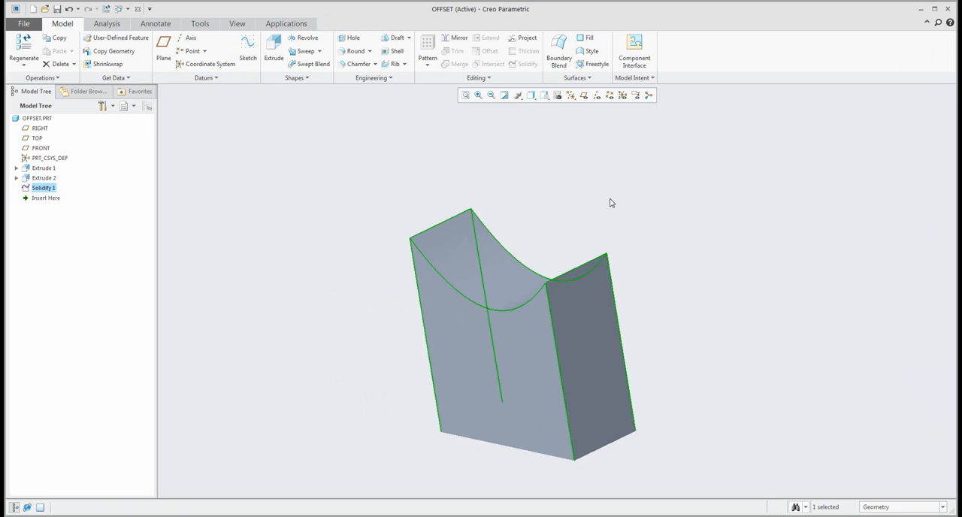
{"action": "mouse_move", "coordinate": [609, 204]}
{"action": "middle_mouse_down"}
{"action": "mouse_move", "coordinate": [636, 194]}
{"action": "mouse_move", "coordinate": [609, 205]}
{"action": "middle_mouse_up"}
{"action": "left_click", "coordinate": [548, 176]}
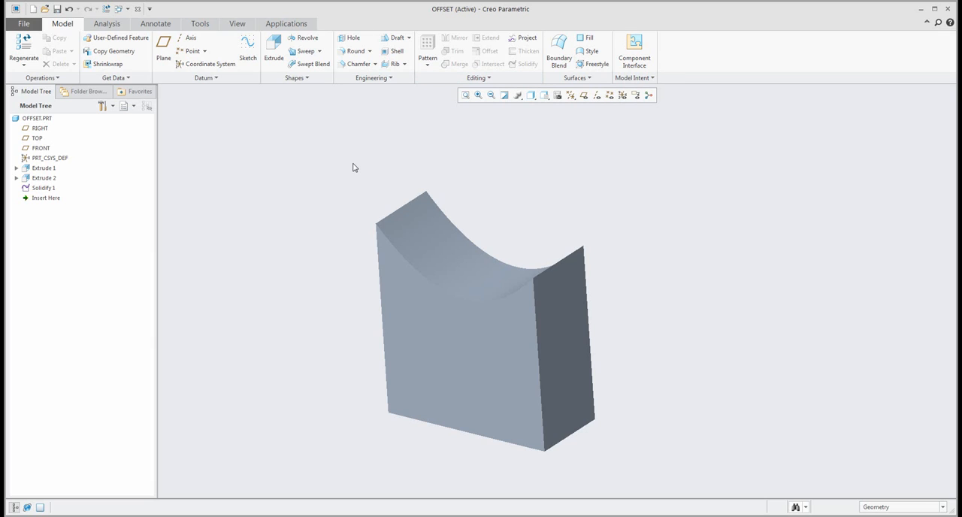
Start an Offset of the concave top face and stretch its distance to about 190 above the block.
{"action": "middle_click_drag", "start_coordinate": [359, 168], "coordinate": [361, 168]}
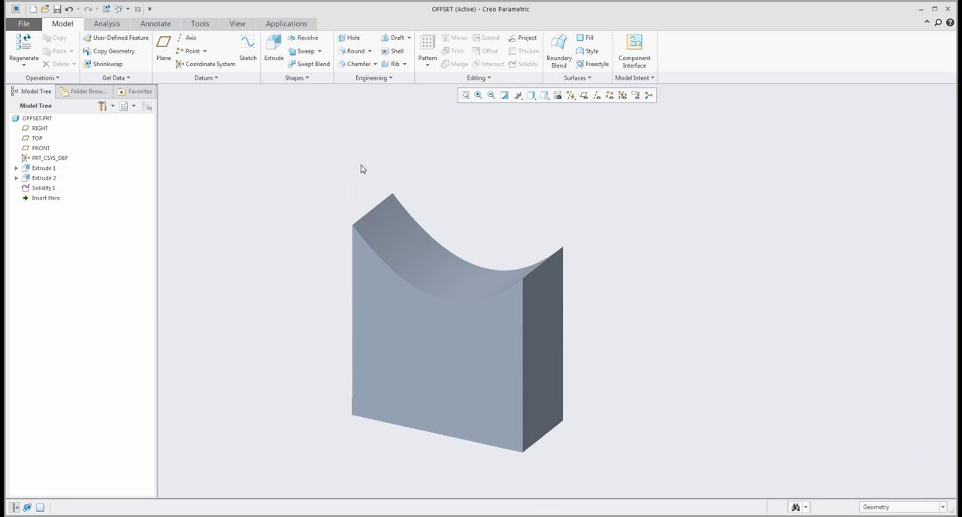
{"action": "left_click", "coordinate": [405, 238]}
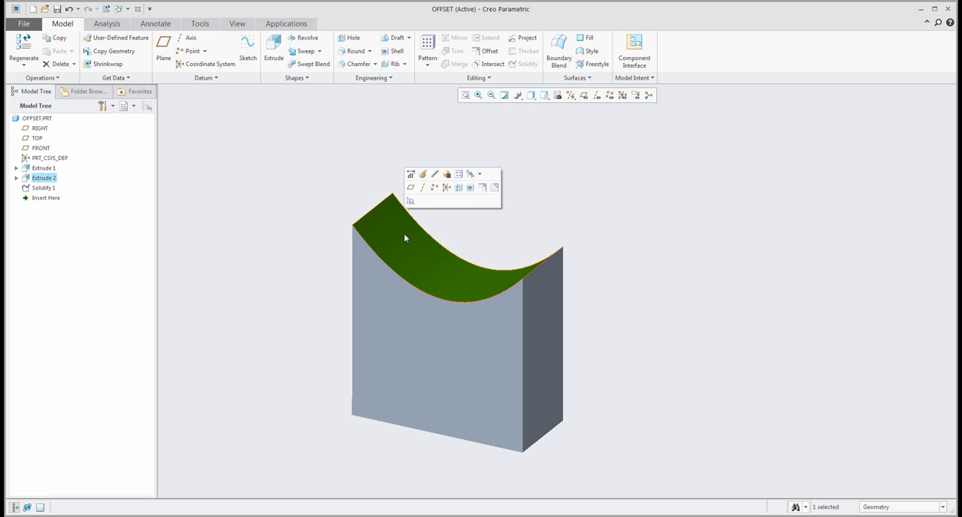
{"action": "left_click", "coordinate": [482, 190]}
{"action": "middle_click_drag", "start_coordinate": [485, 188], "coordinate": [451, 315]}
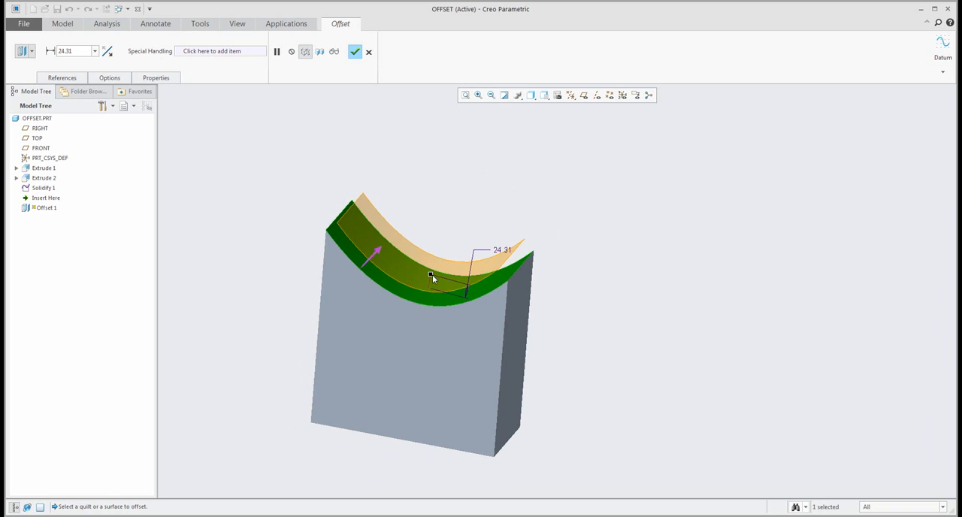
{"action": "left_click_drag", "start_coordinate": [432, 274], "coordinate": [464, 191]}
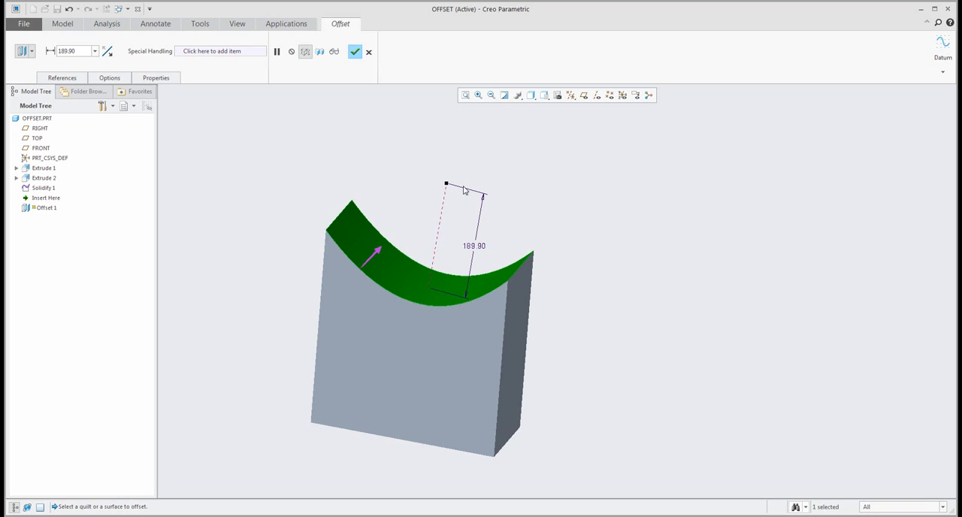
Reduce the preview offset distance to about 86, show the offset's options, and discard the offset.
{"action": "left_click_drag", "start_coordinate": [464, 190], "coordinate": [455, 236]}
{"action": "mouse_move", "coordinate": [455, 232]}
{"action": "middle_mouse_down"}
{"action": "mouse_move", "coordinate": [469, 218]}
{"action": "mouse_move", "coordinate": [462, 227]}
{"action": "middle_mouse_up"}
{"action": "scroll", "coordinate": [457, 235], "scroll_direction": "down", "scroll_amount": 3}
{"action": "left_click_drag", "start_coordinate": [421, 227], "coordinate": [416, 254]}
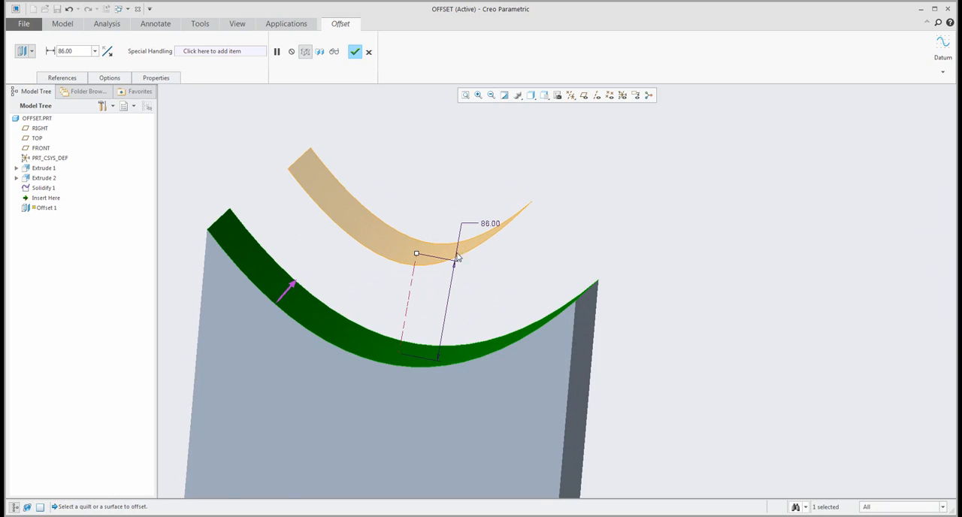
{"action": "left_click", "coordinate": [109, 78]}
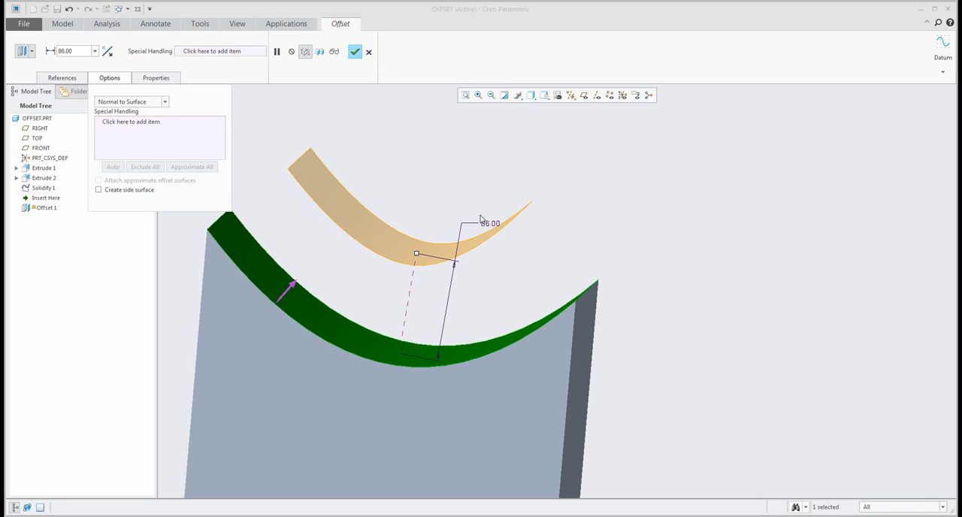
{"action": "left_click", "coordinate": [368, 51]}
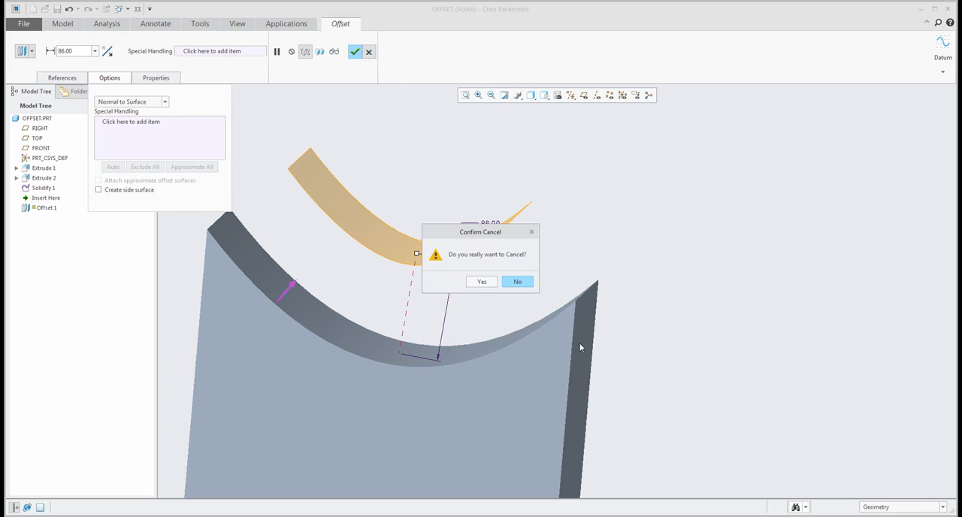
{"action": "left_click", "coordinate": [482, 282]}
{"action": "key", "text": "ctrl+d"}
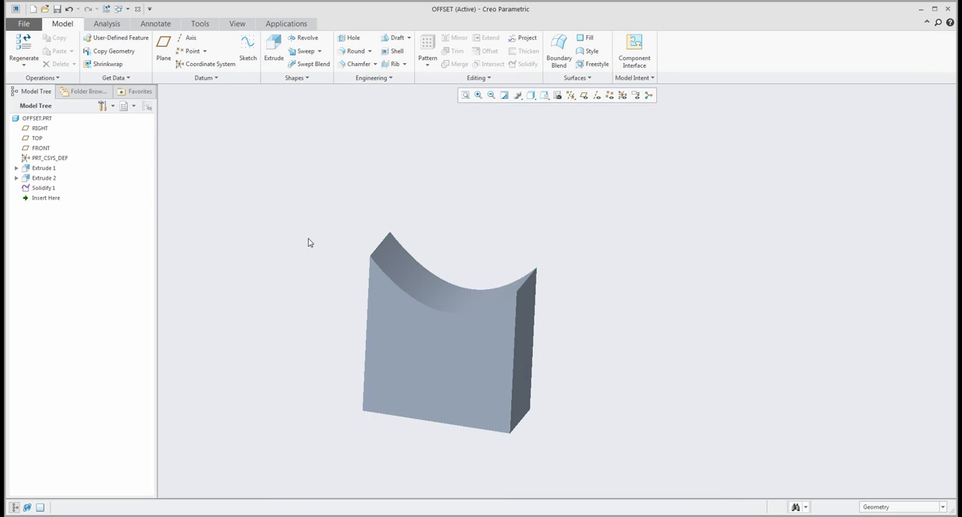
Run a Radius analysis on the concave top face to read its minimum radius, without saving the analysis.
{"action": "left_click", "coordinate": [107, 23]}
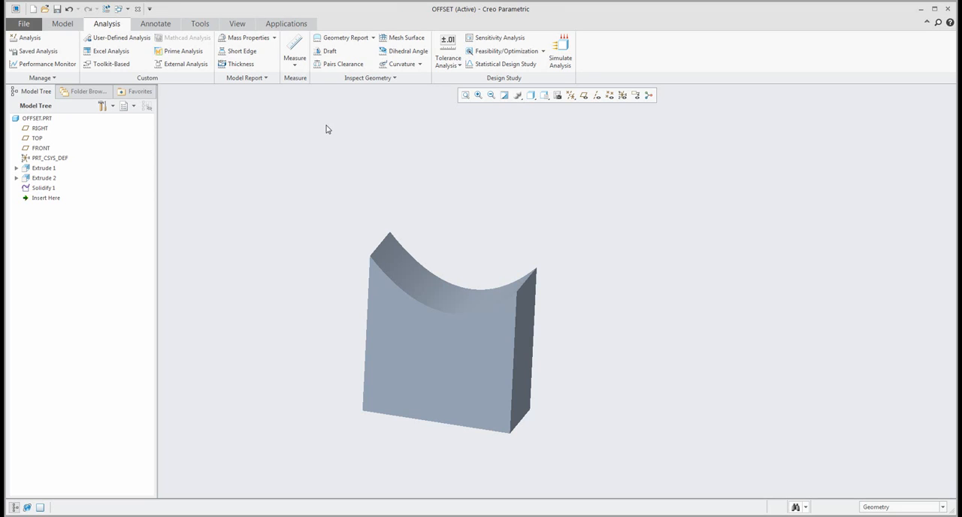
{"action": "left_click", "coordinate": [378, 79]}
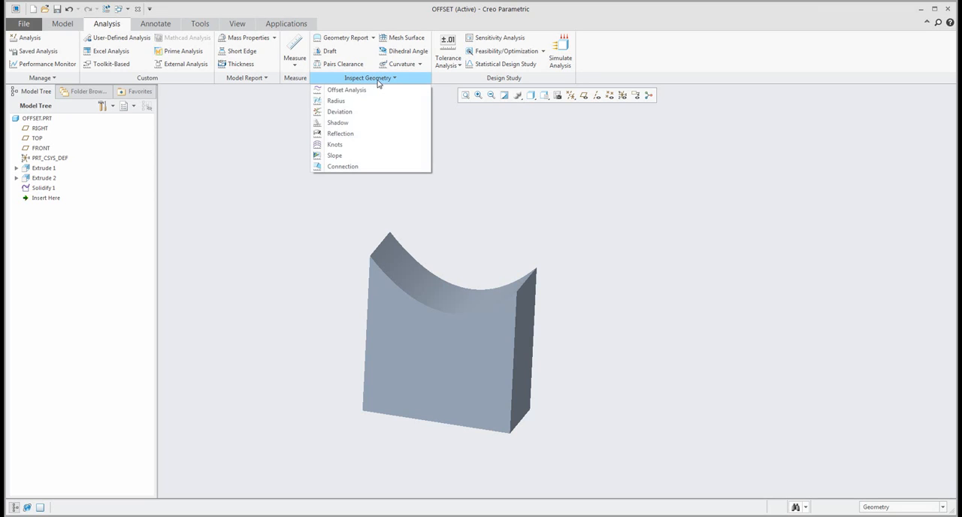
{"action": "left_click", "coordinate": [336, 102]}
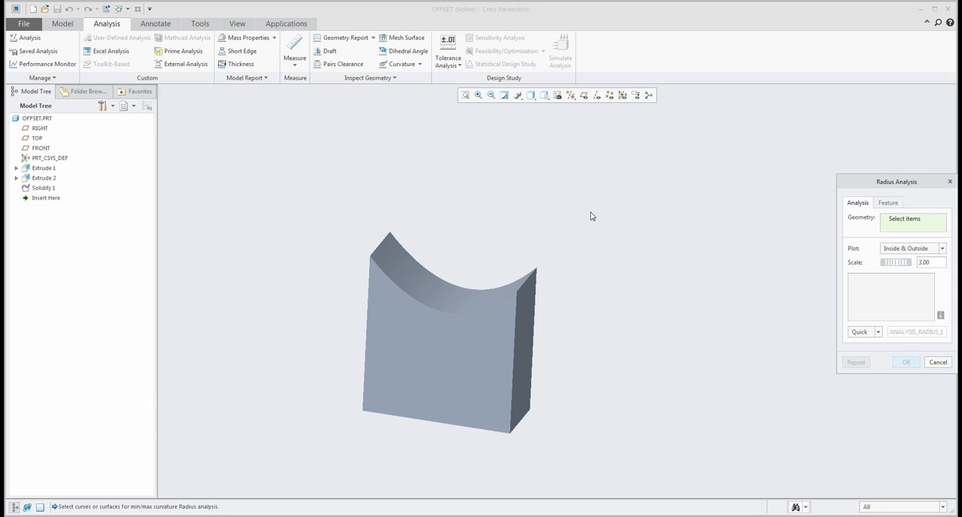
{"action": "left_click", "coordinate": [446, 294]}
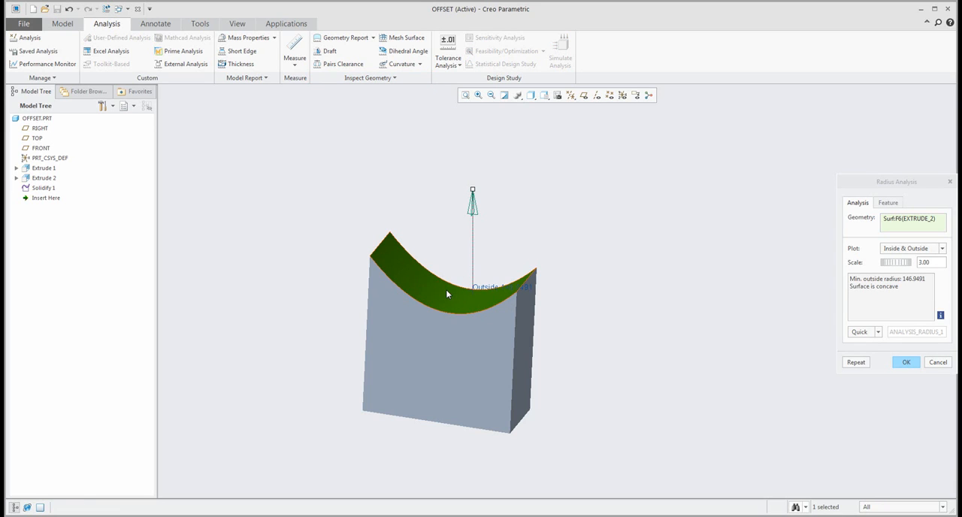
{"action": "left_click_drag", "start_coordinate": [890, 184], "coordinate": [689, 178]}
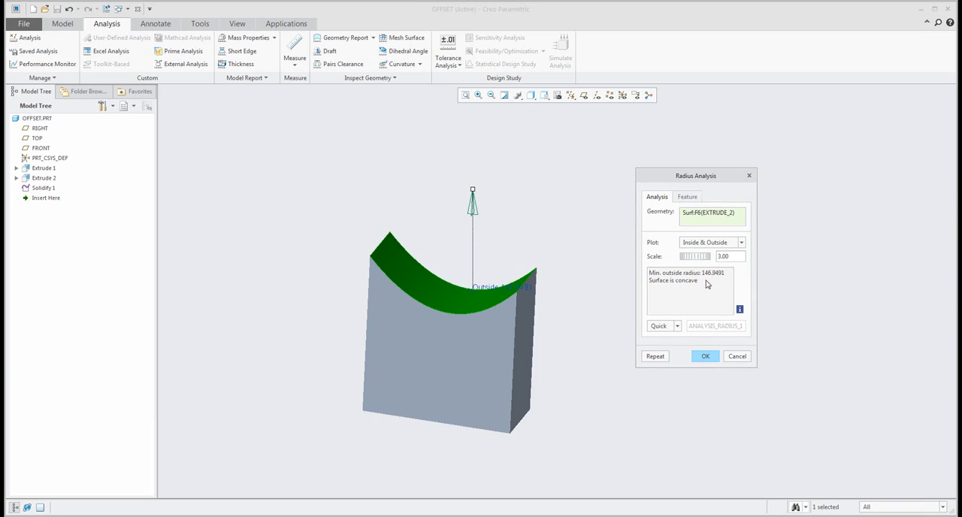
{"action": "left_click_drag", "start_coordinate": [703, 275], "coordinate": [726, 276]}
{"action": "left_click", "coordinate": [736, 357]}
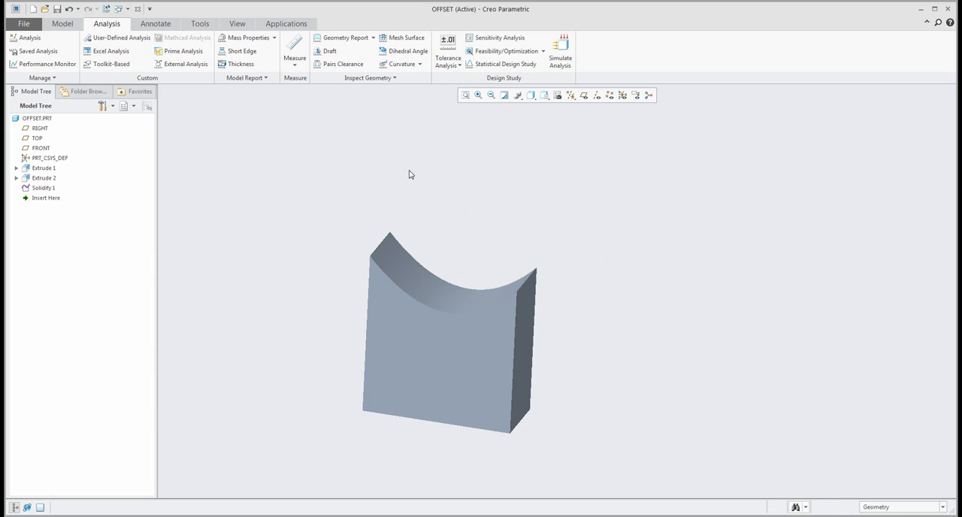
Start an Offset of the concave top face and set its distance to 146.9491.
{"action": "left_click", "coordinate": [63, 24]}
{"action": "left_click", "coordinate": [407, 264]}
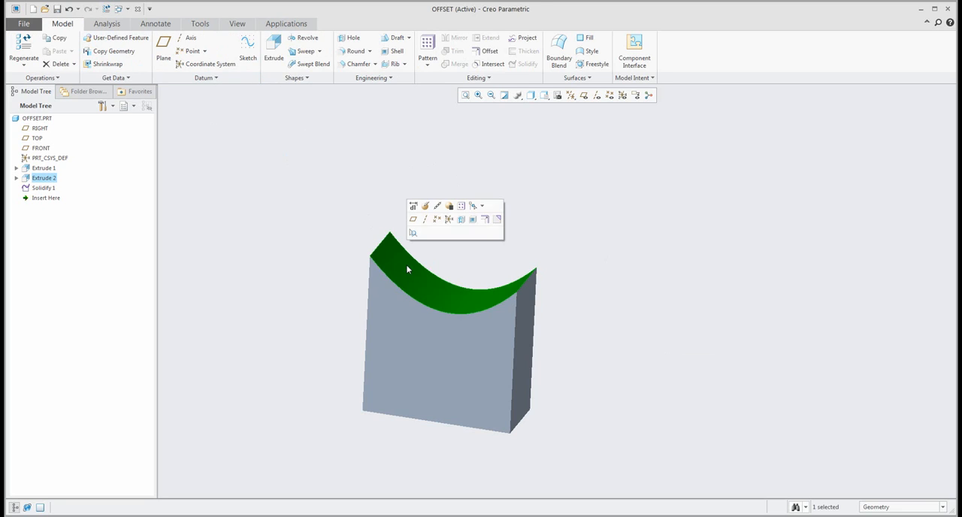
{"action": "left_click", "coordinate": [485, 220]}
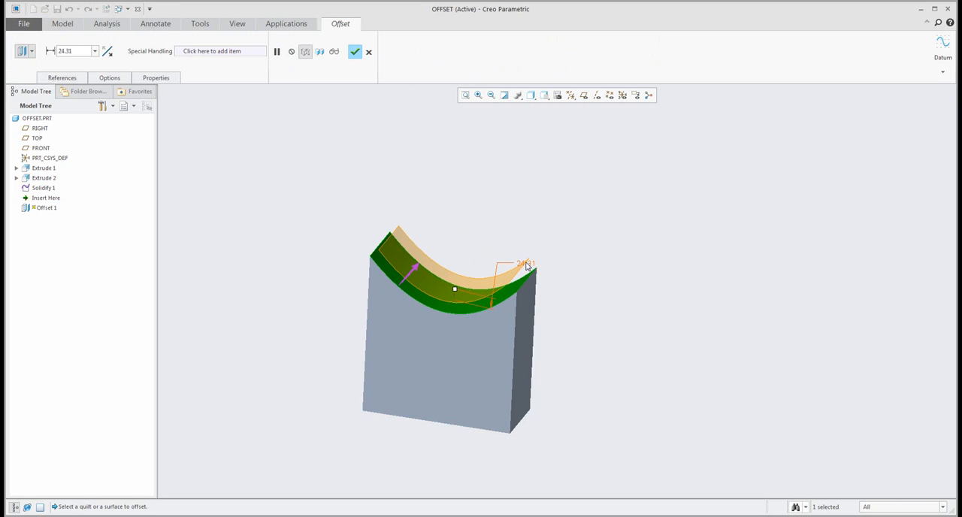
{"action": "type", "text": "146.9491"}
{"action": "key", "text": "Return"}
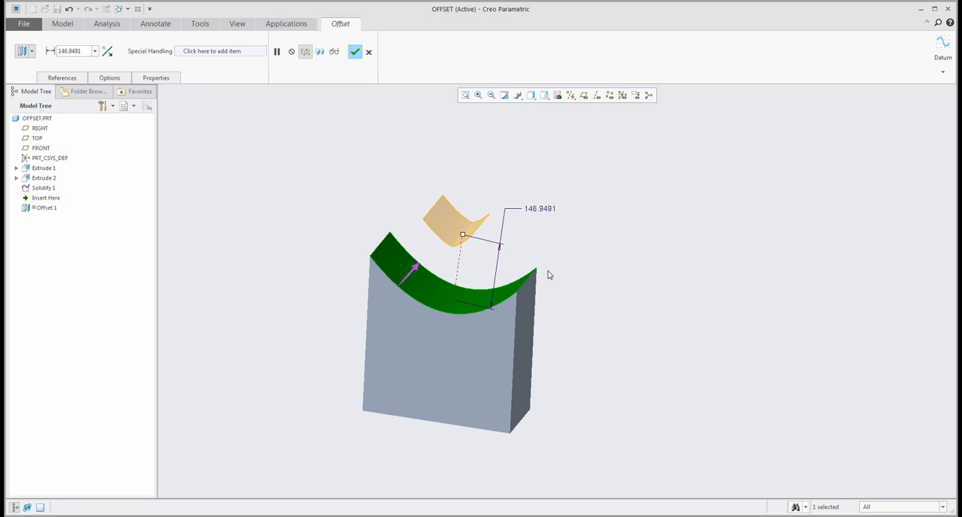
Try offset distances of about 128.8, 146.9491 and about 145.4 on the preview, and discard the offset.
{"action": "mouse_move", "coordinate": [466, 241]}
{"action": "left_mouse_down"}
{"action": "mouse_move", "coordinate": [469, 257]}
{"action": "mouse_move", "coordinate": [471, 235]}
{"action": "left_mouse_up"}
{"action": "double_click", "coordinate": [535, 216]}
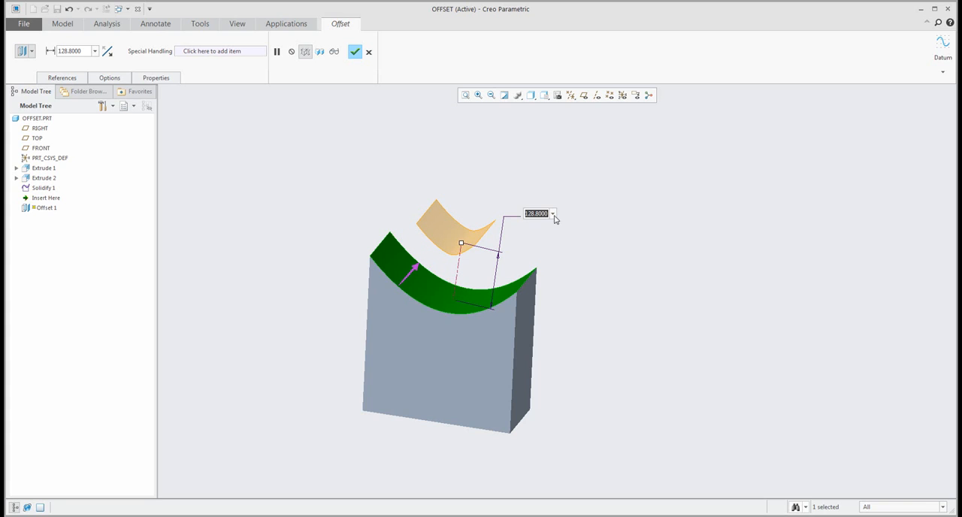
{"action": "left_click", "coordinate": [552, 215]}
{"action": "left_click", "coordinate": [537, 224]}
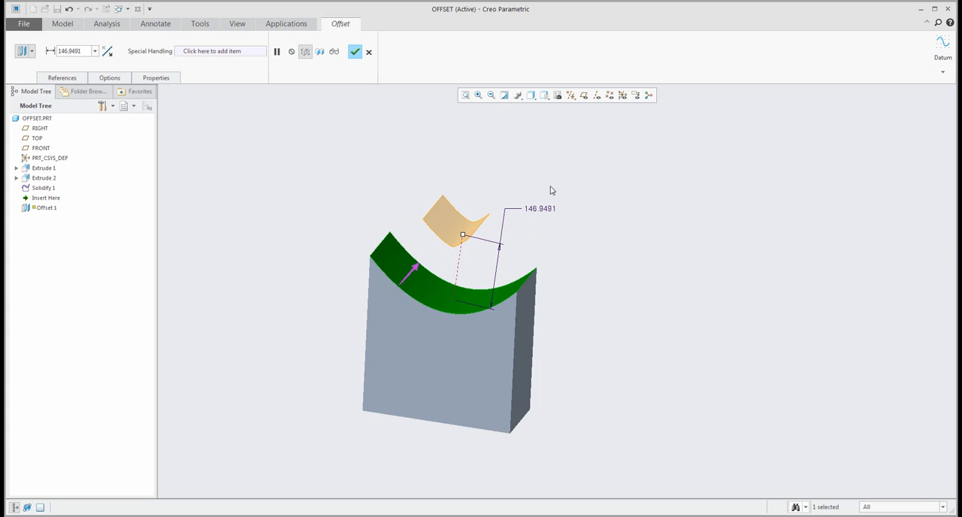
{"action": "left_click_drag", "start_coordinate": [463, 236], "coordinate": [465, 238]}
{"action": "left_click", "coordinate": [369, 52]}
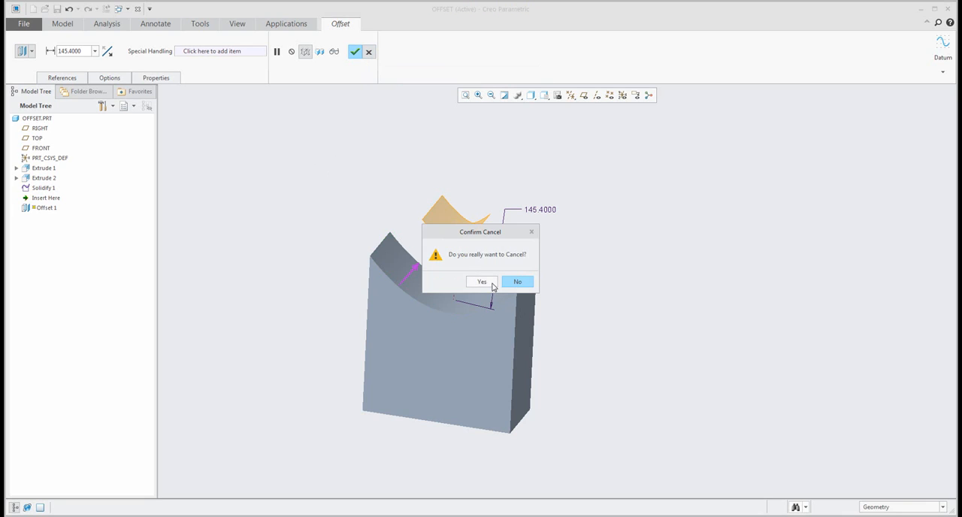
{"action": "left_click", "coordinate": [479, 284]}
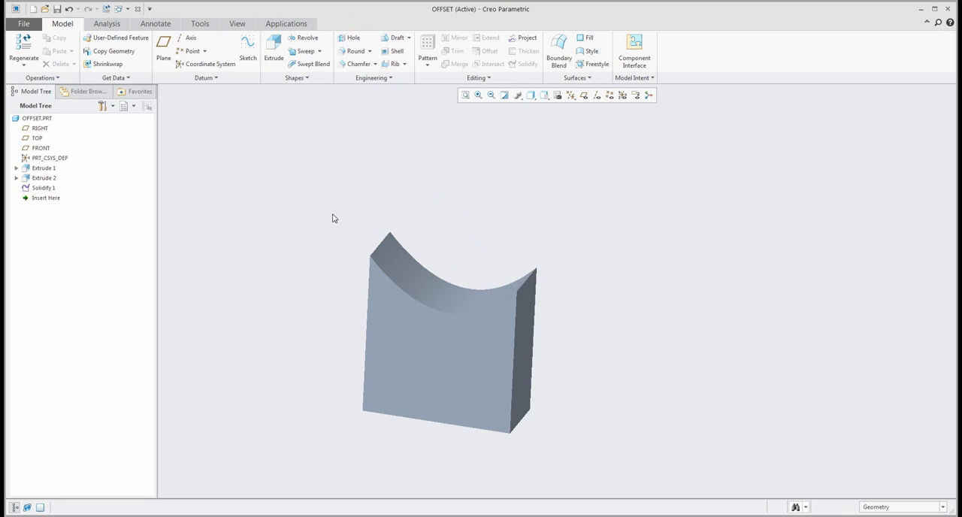
Run an Offset Analysis on the concave top face and set its offset distance to 146.9491.
{"action": "left_click", "coordinate": [107, 26]}
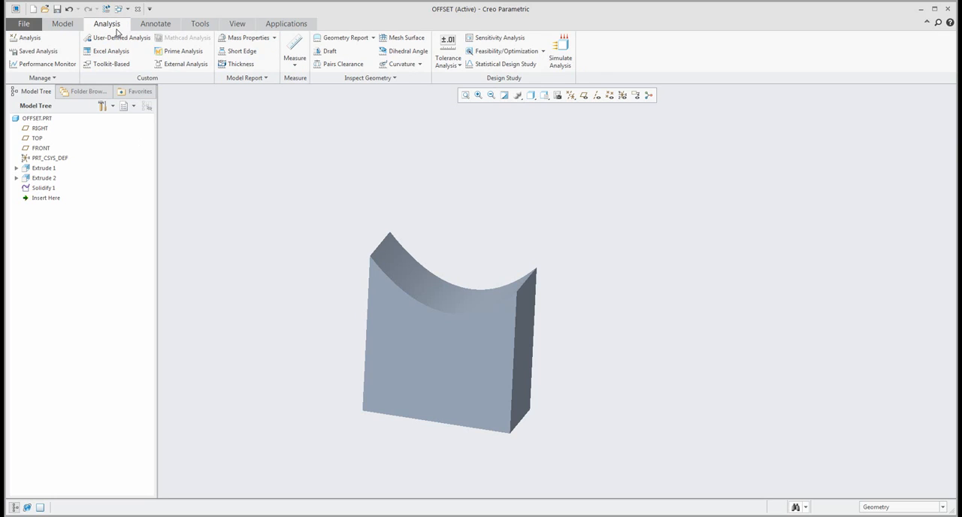
{"action": "left_click", "coordinate": [362, 80]}
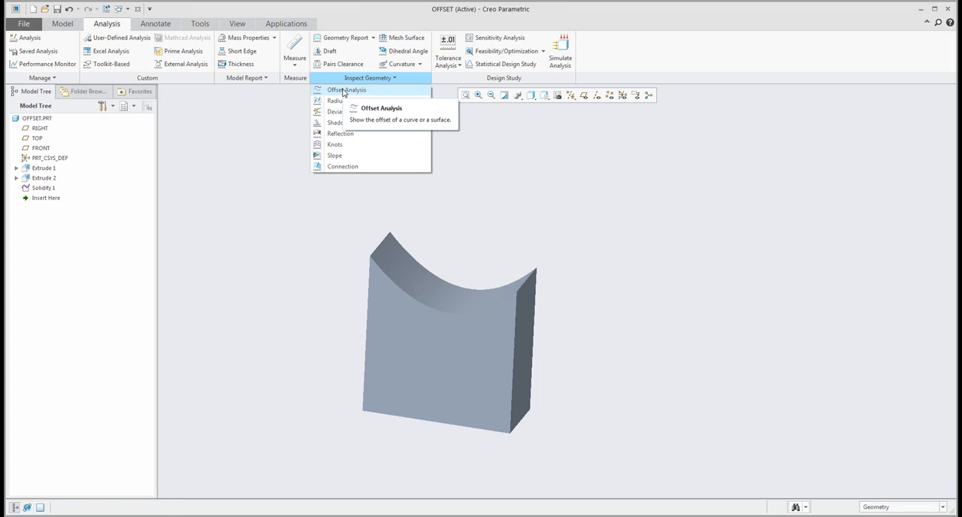
{"action": "left_click", "coordinate": [344, 91]}
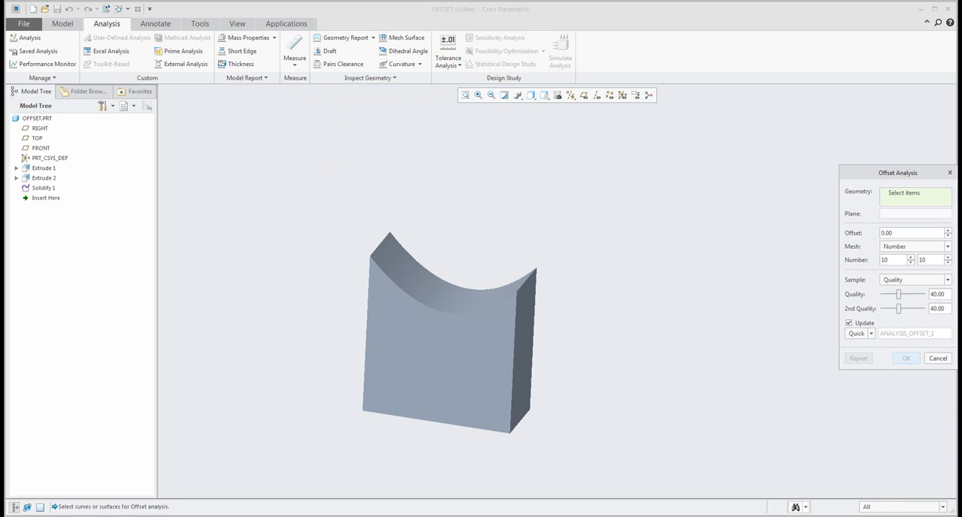
{"action": "left_click", "coordinate": [426, 282]}
{"action": "left_click_drag", "start_coordinate": [428, 283], "coordinate": [452, 239]}
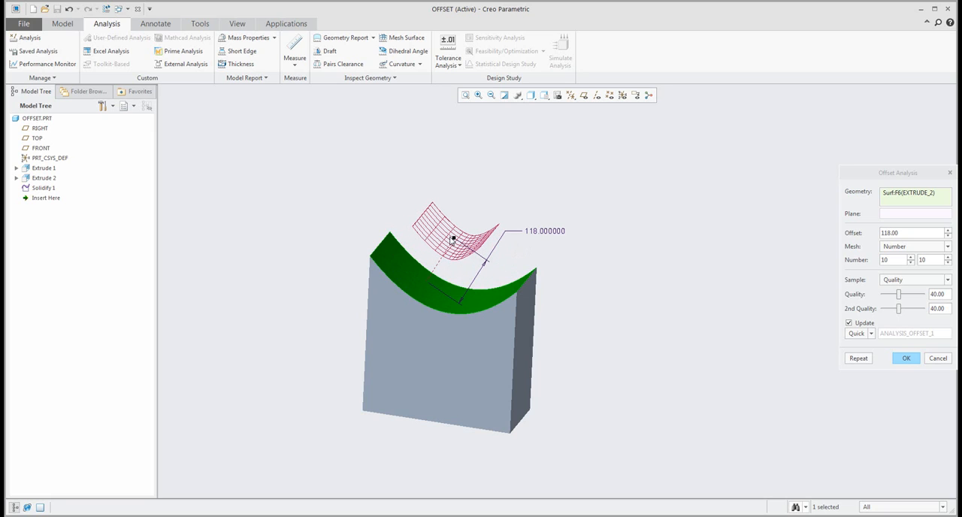
{"action": "double_click", "coordinate": [541, 231]}
{"action": "type", "text": "146.9491"}
{"action": "key", "text": "Return"}
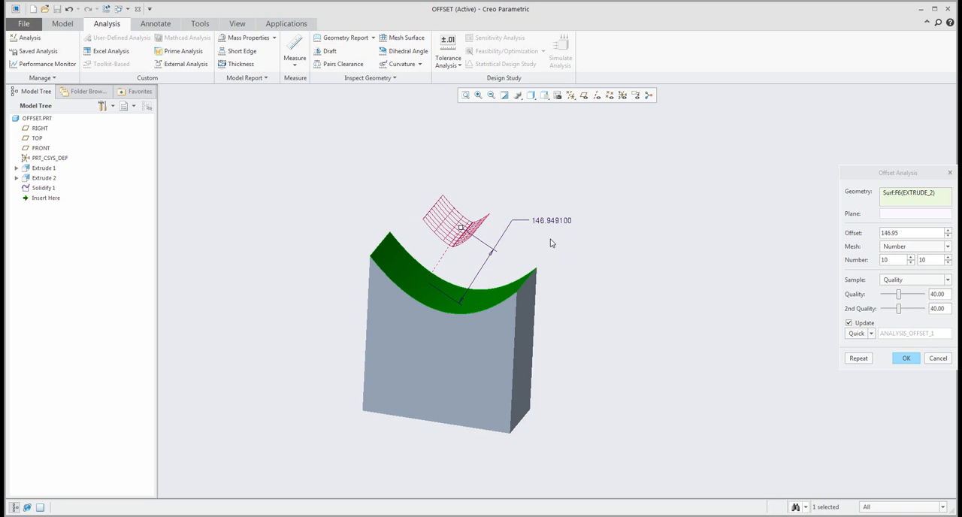
Stretch the analysis offset distance to about 193.2 to examine the mesh beyond the face's minimum radius.
{"action": "scroll", "coordinate": [453, 243], "scroll_direction": "up", "scroll_amount": 3}
{"action": "mouse_move", "coordinate": [466, 230]}
{"action": "middle_mouse_down"}
{"action": "mouse_move", "coordinate": [471, 223]}
{"action": "mouse_move", "coordinate": [451, 235]}
{"action": "middle_mouse_up"}
{"action": "left_click_drag", "start_coordinate": [440, 233], "coordinate": [470, 193]}
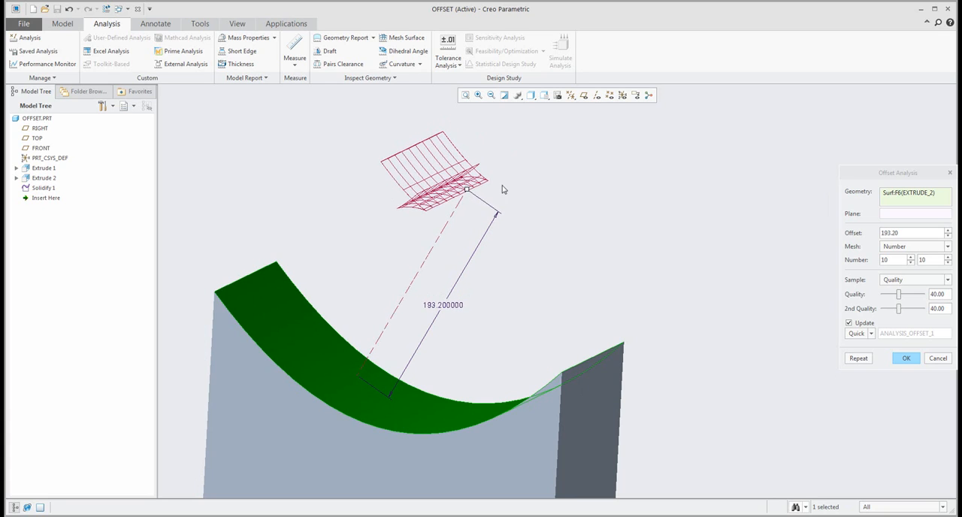
Reduce the analysis offset distance to 95 to examine the mesh within the minimum radius, and close the Offset Analysis.
{"action": "middle_click_drag", "start_coordinate": [501, 189], "coordinate": [512, 185]}
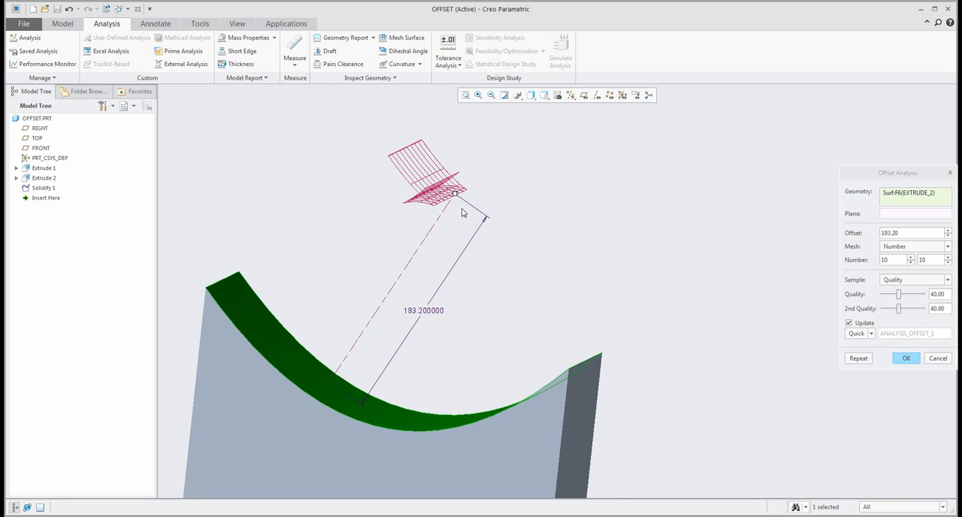
{"action": "left_click_drag", "start_coordinate": [455, 195], "coordinate": [403, 290]}
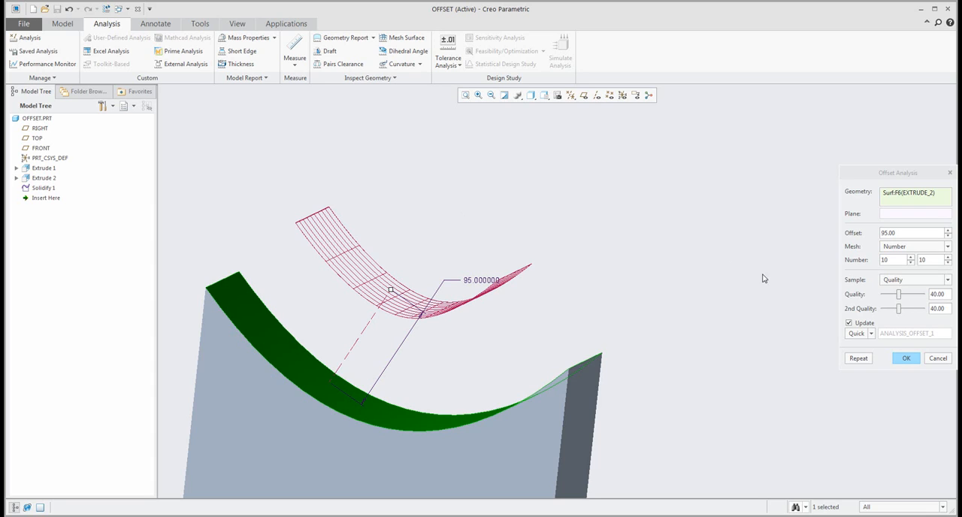
{"action": "left_click", "coordinate": [905, 359]}
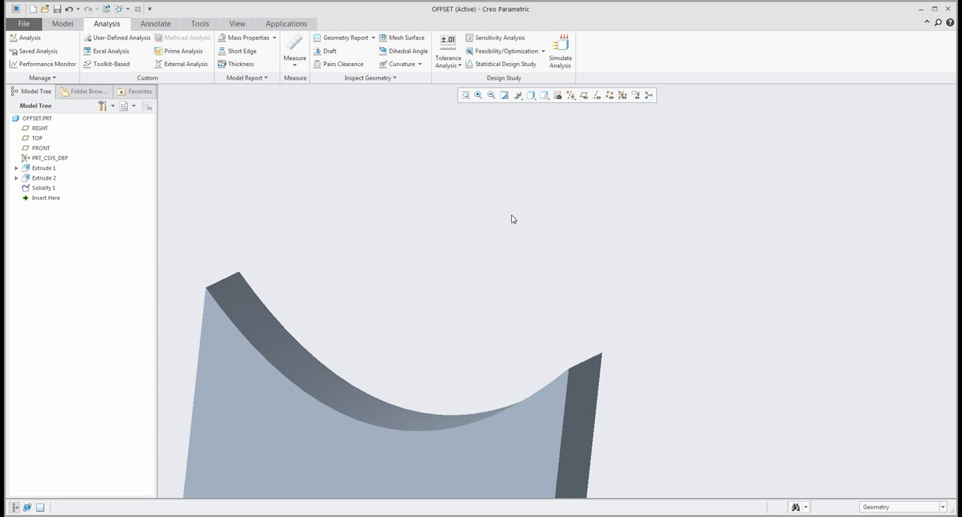
Run a Radius Analysis on the concave top face, close it, and restore the block's default orientation.
{"action": "left_click", "coordinate": [374, 79]}
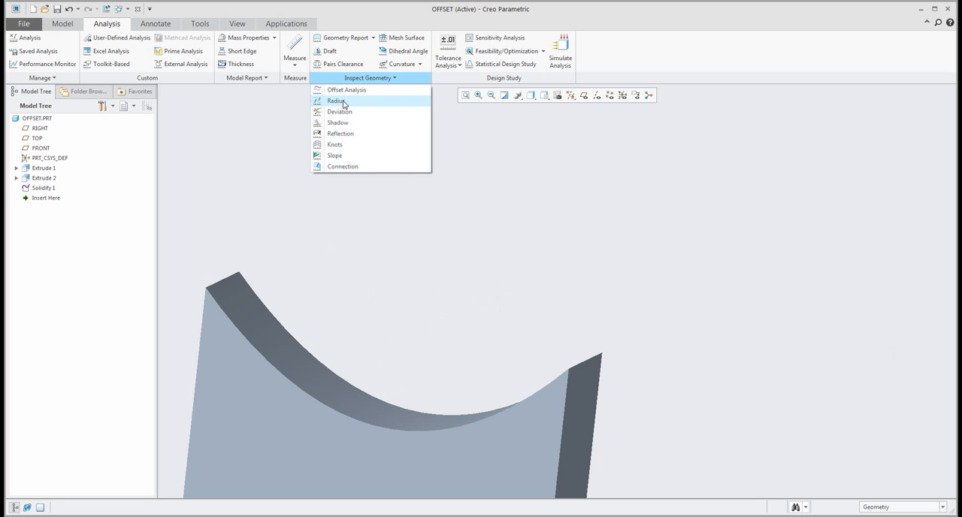
{"action": "left_click", "coordinate": [345, 100]}
{"action": "left_click", "coordinate": [319, 373]}
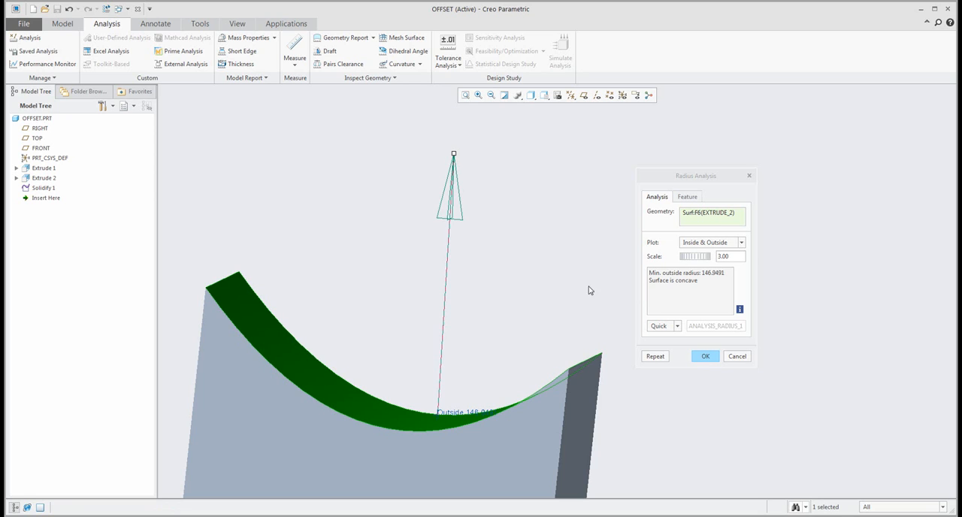
{"action": "left_click", "coordinate": [705, 356]}
{"action": "key", "text": "ctrl+d"}
{"action": "middle_click_drag", "start_coordinate": [474, 259], "coordinate": [346, 210]}
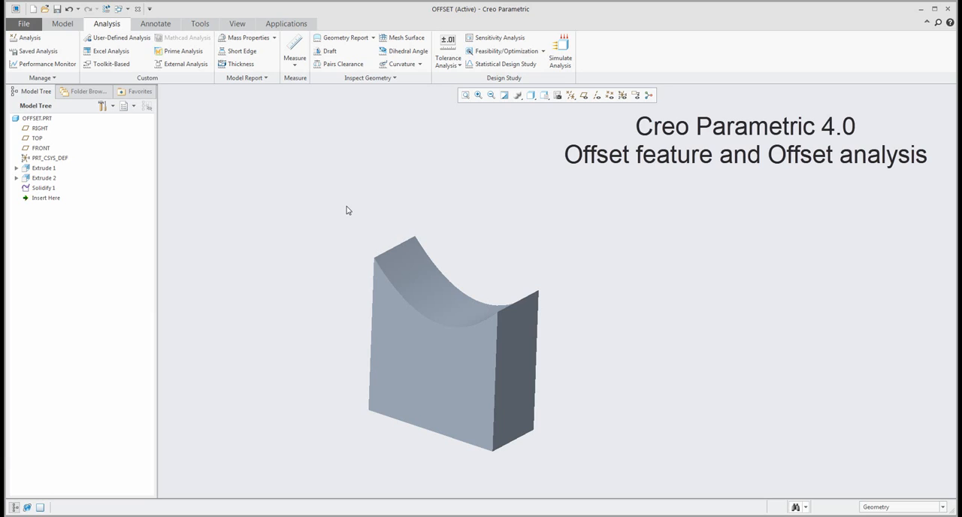
Start an Offset of the concave top face and show the available offset types.
{"action": "left_click", "coordinate": [64, 24]}
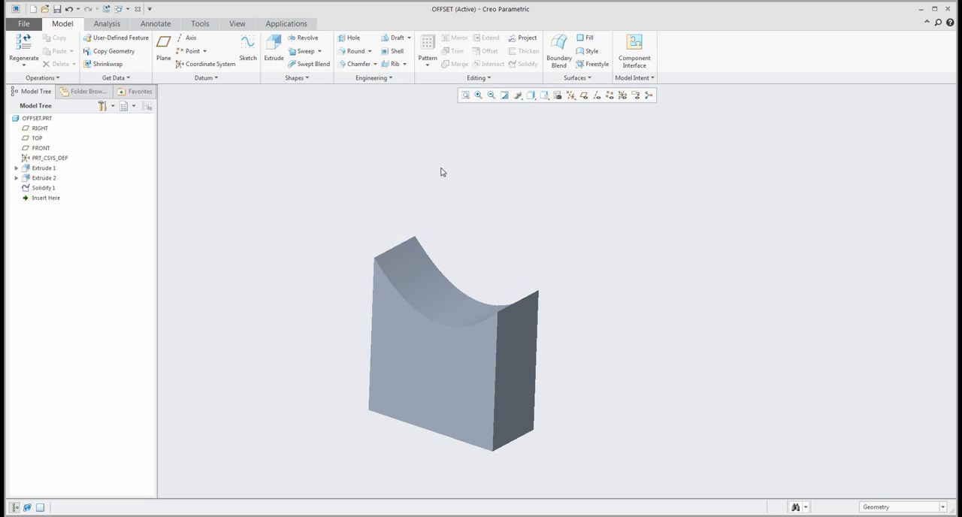
{"action": "left_click", "coordinate": [412, 267]}
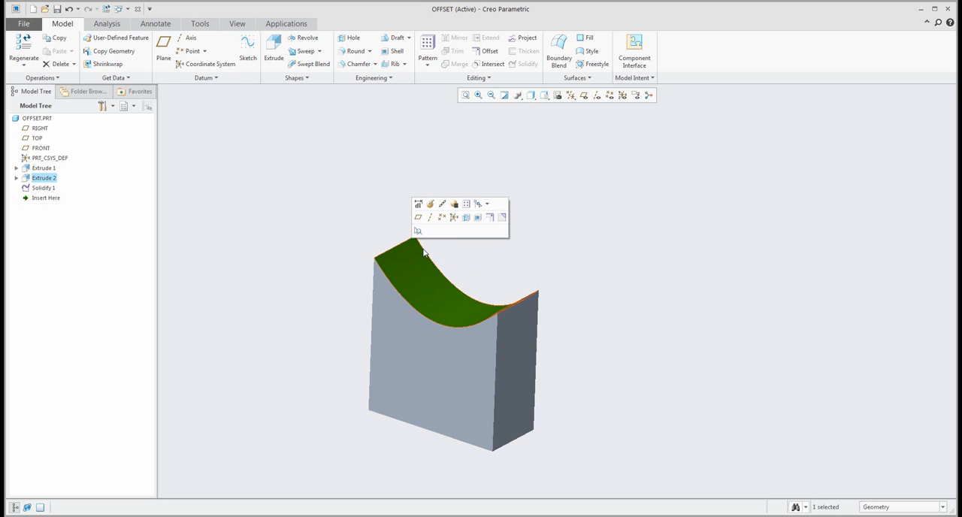
{"action": "left_click", "coordinate": [489, 219]}
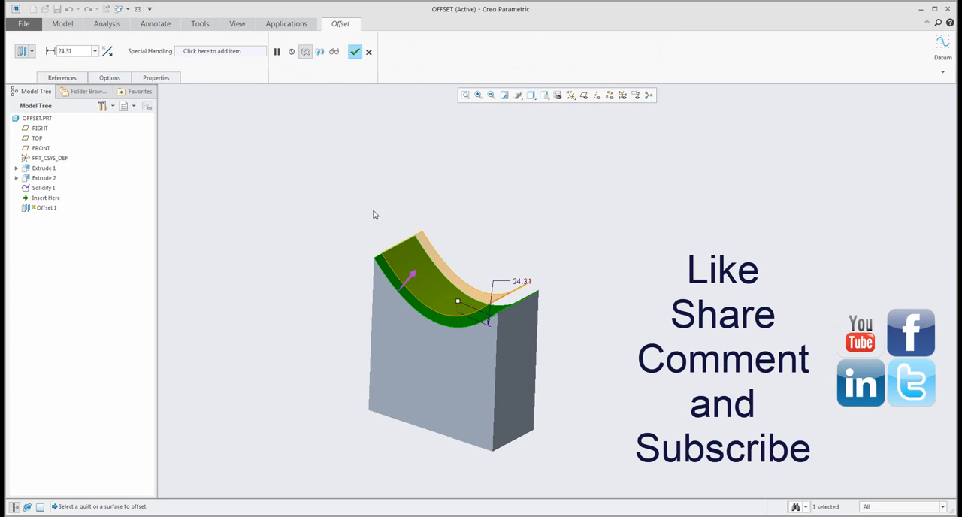
{"action": "left_click", "coordinate": [32, 51]}
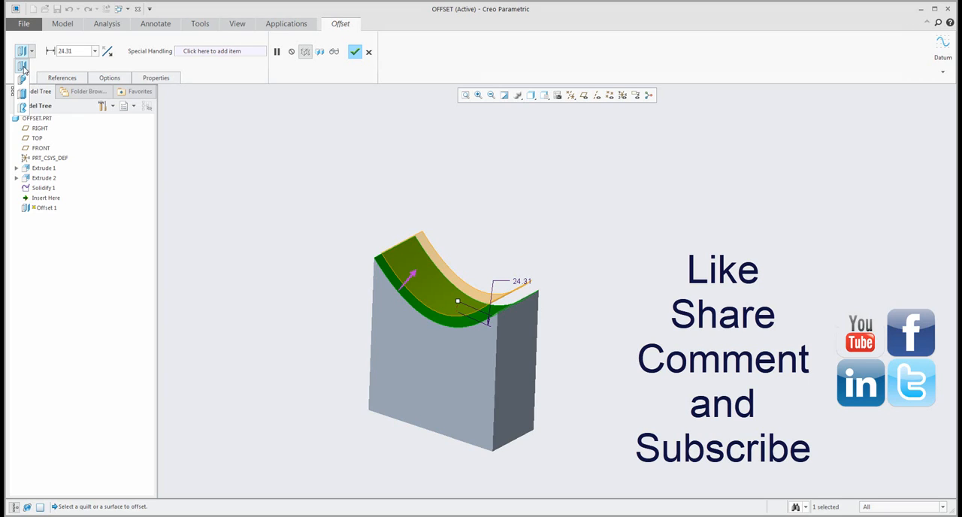